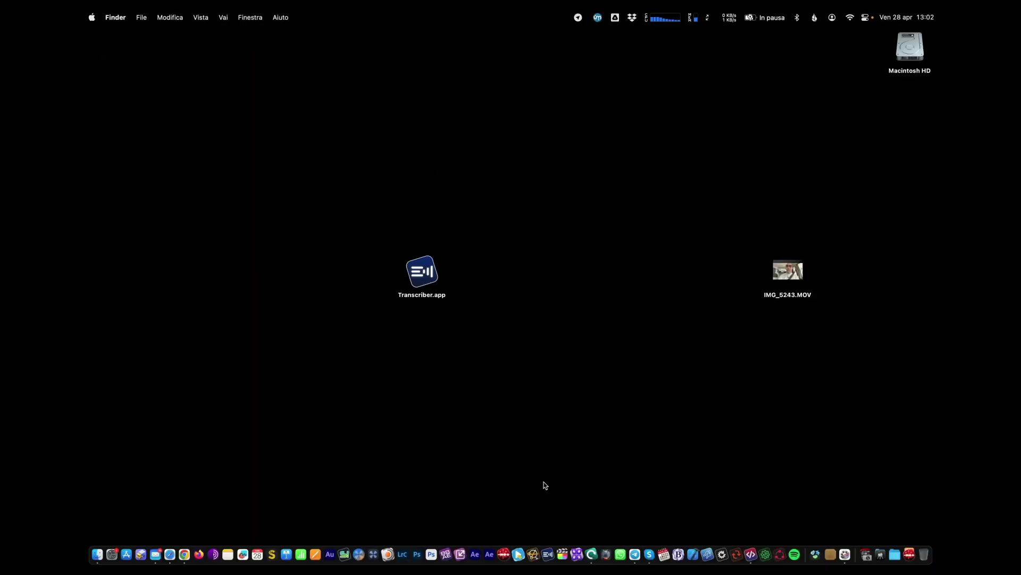
Step: Launch Transcriber.app from the desktop and create a new Untitled document from the File menu
left_click(424, 281)
double_click(424, 281)
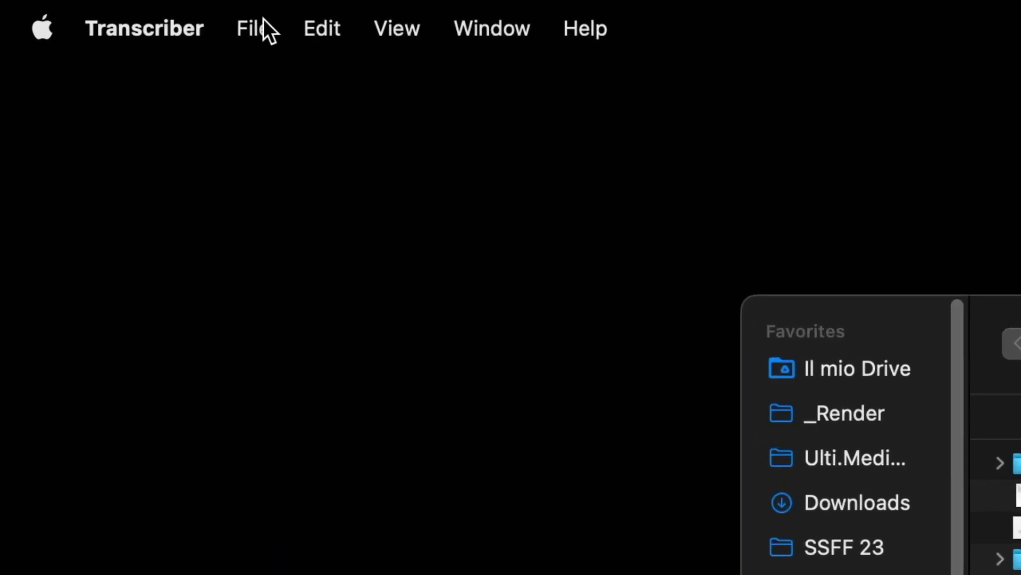
left_click(159, 16)
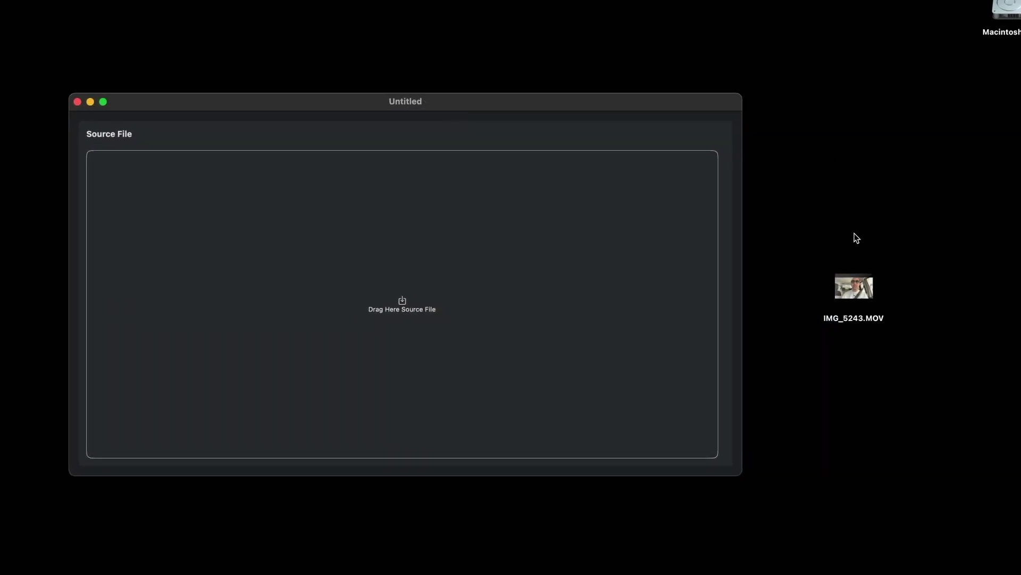
Step: Load IMG_5243.MOV as the source file and choose Italian as the transcription language
left_click_drag(864, 282, 603, 276)
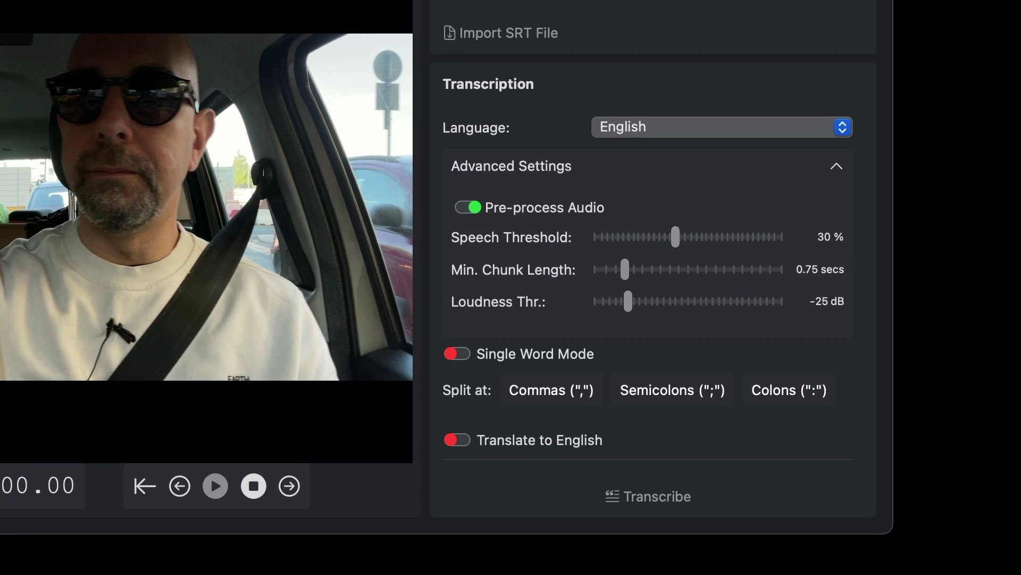
left_click(810, 129)
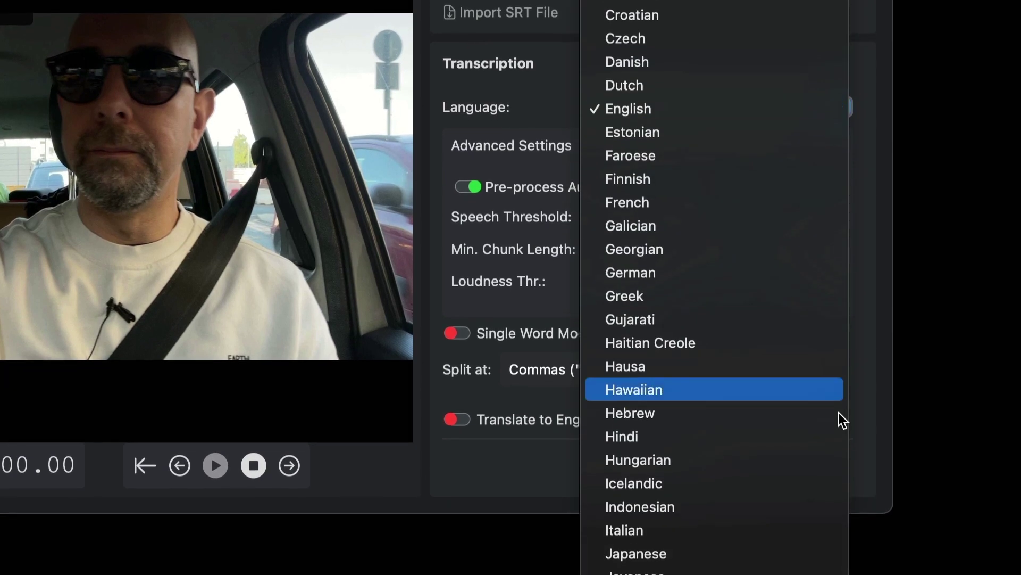
left_click(840, 538)
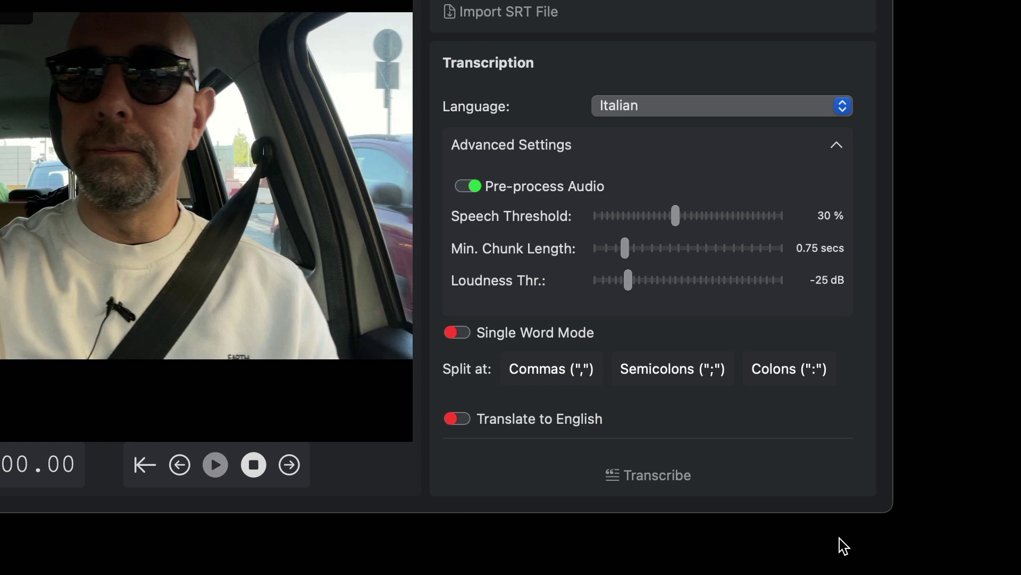
Step: Transcribe IMG_5243.MOV and wait for the 472 words in 28 Italian subtitles to appear
left_click(660, 473)
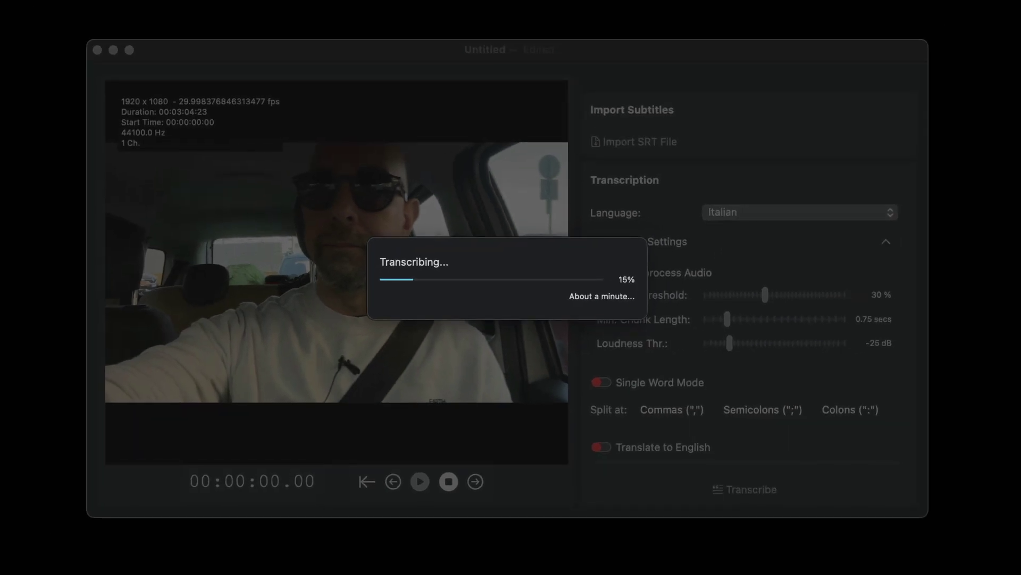
left_click(900, 162)
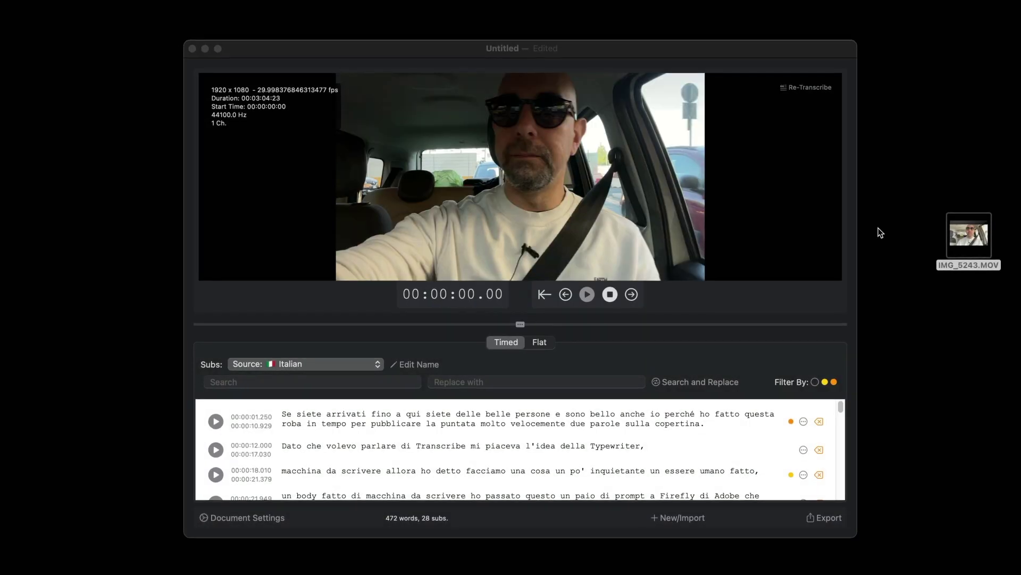
Step: Save the document to the Desktop as Transcription.transcriber
left_click_drag(672, 68, 676, 40)
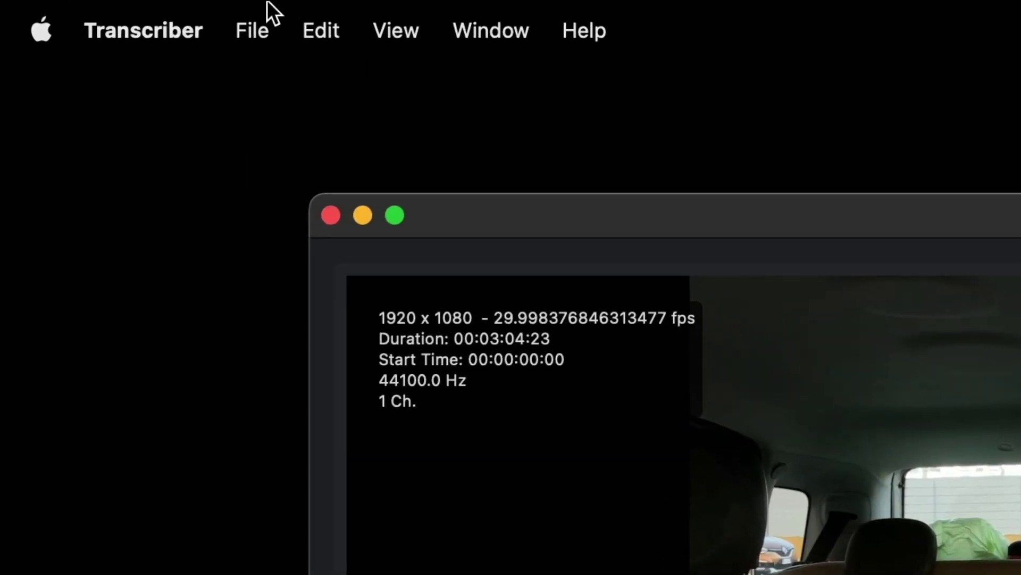
left_click(267, 5)
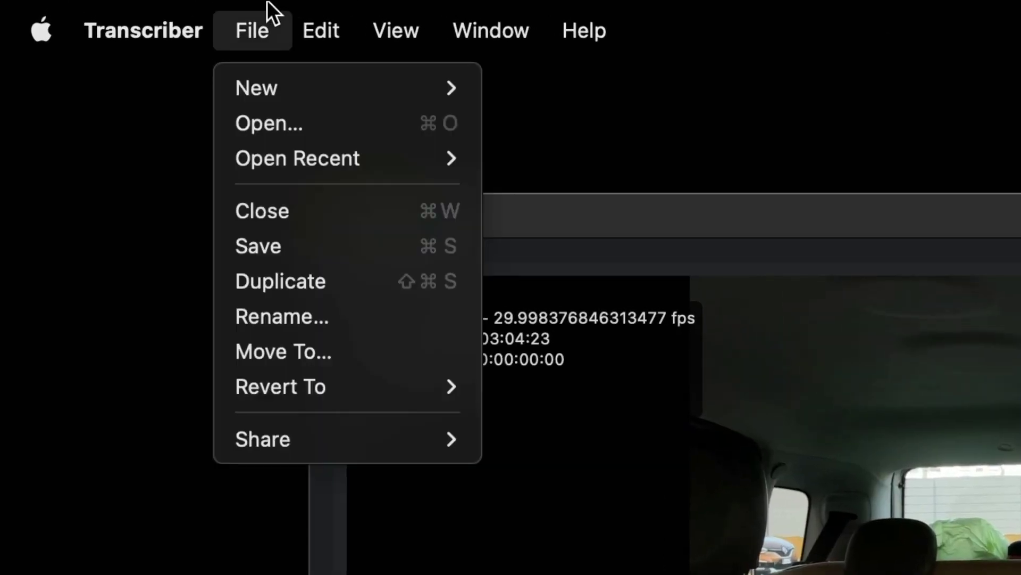
left_click(297, 246)
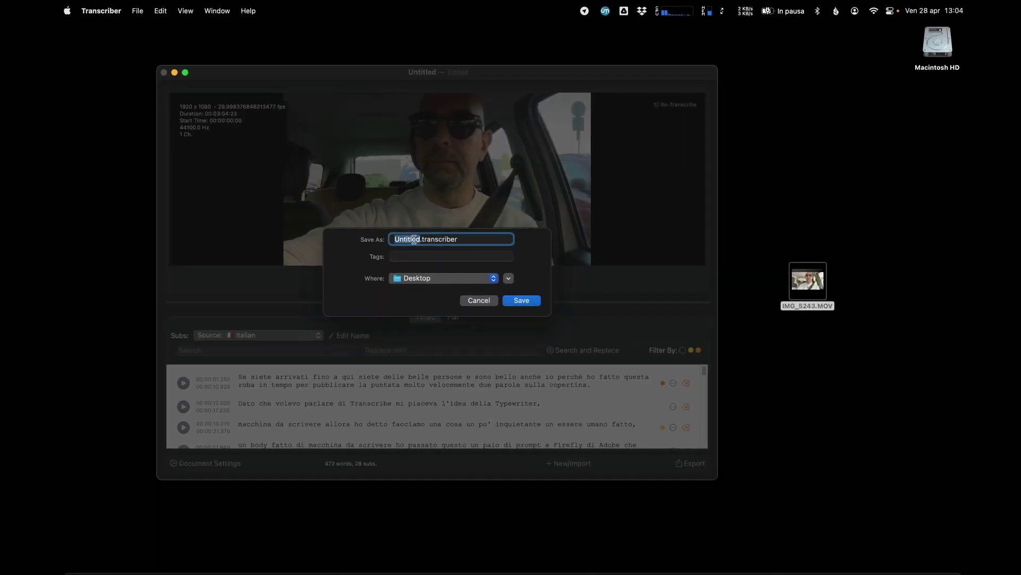
type("Transcription")
key("Return")
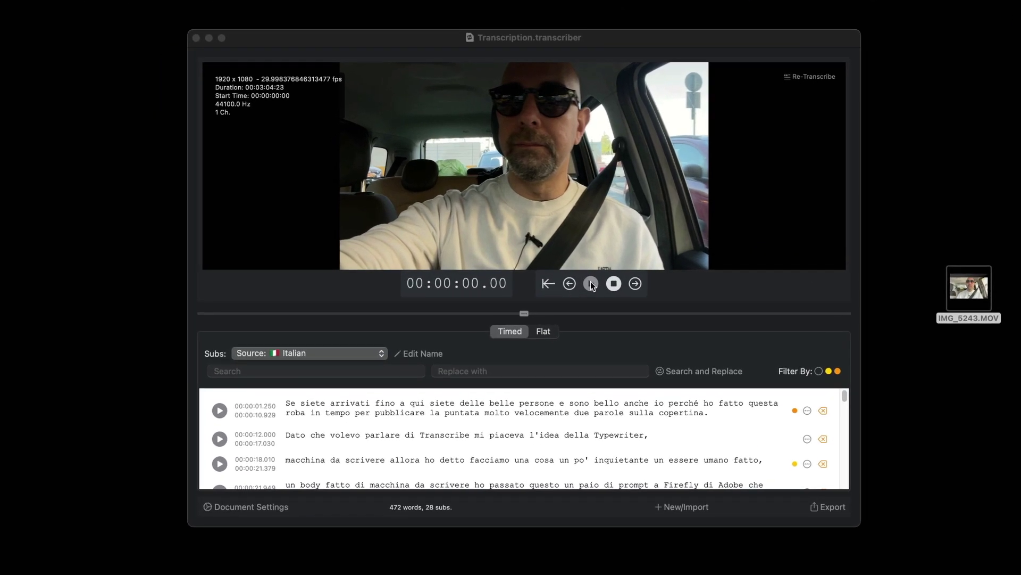
Step: Play the video and correct 'Transcribe' to 'Transcriber' in the second subtitle
left_click(591, 285)
left_click(591, 285)
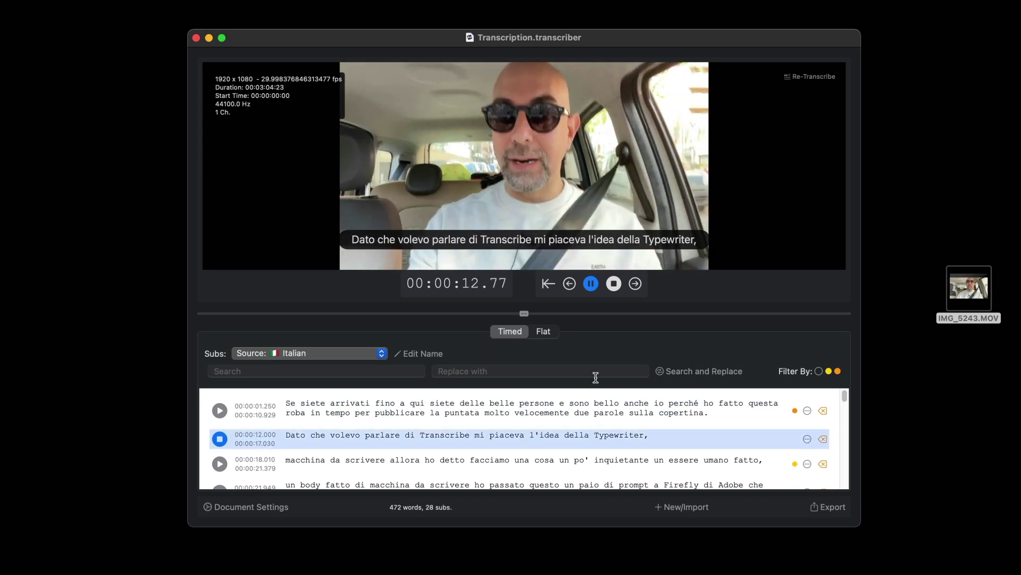
left_click(472, 438)
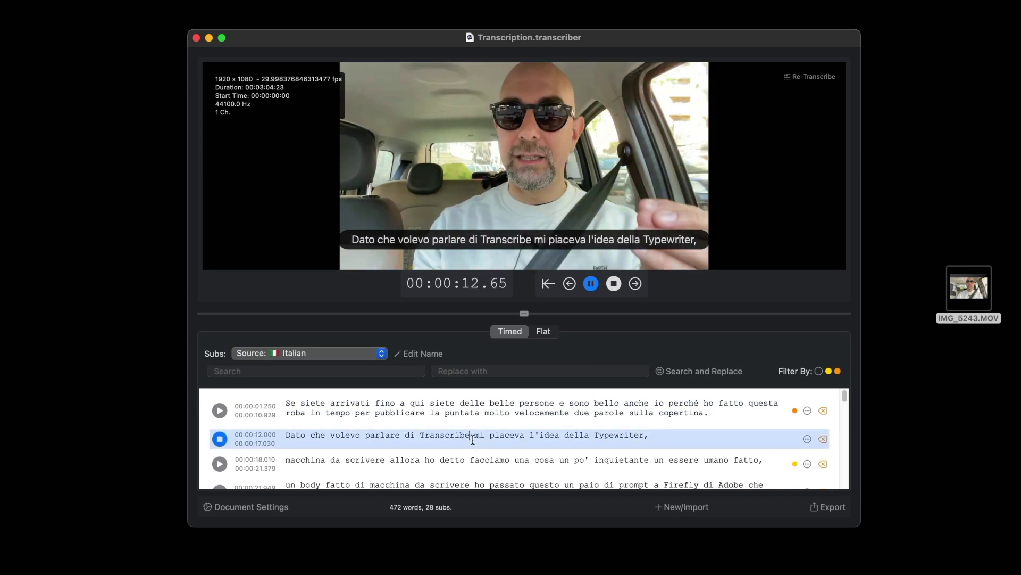
type("r")
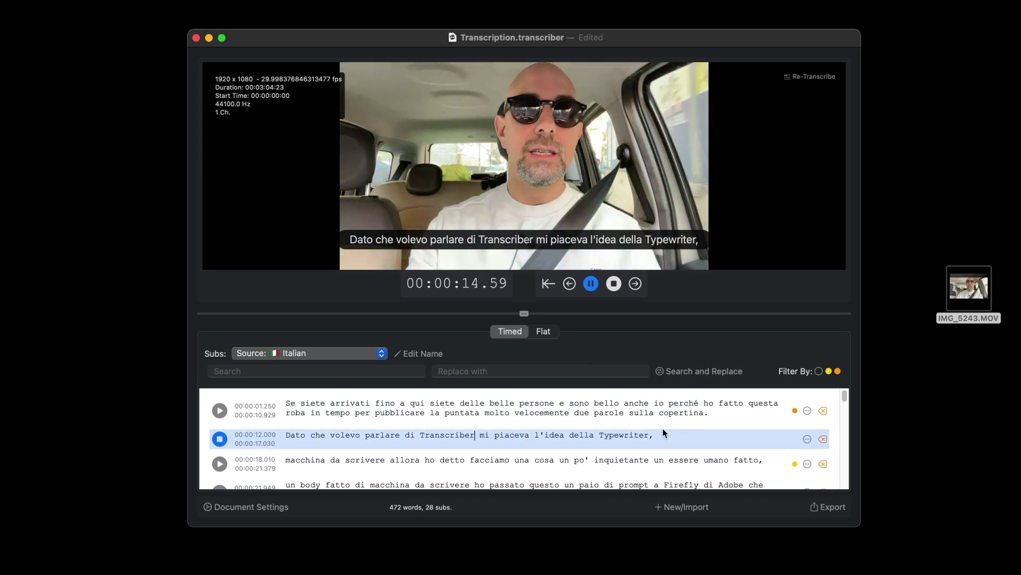
Step: Stop playback and scroll through the subtitles, jumping to the 'ci piace o non ci piace,' entry
left_click(615, 283)
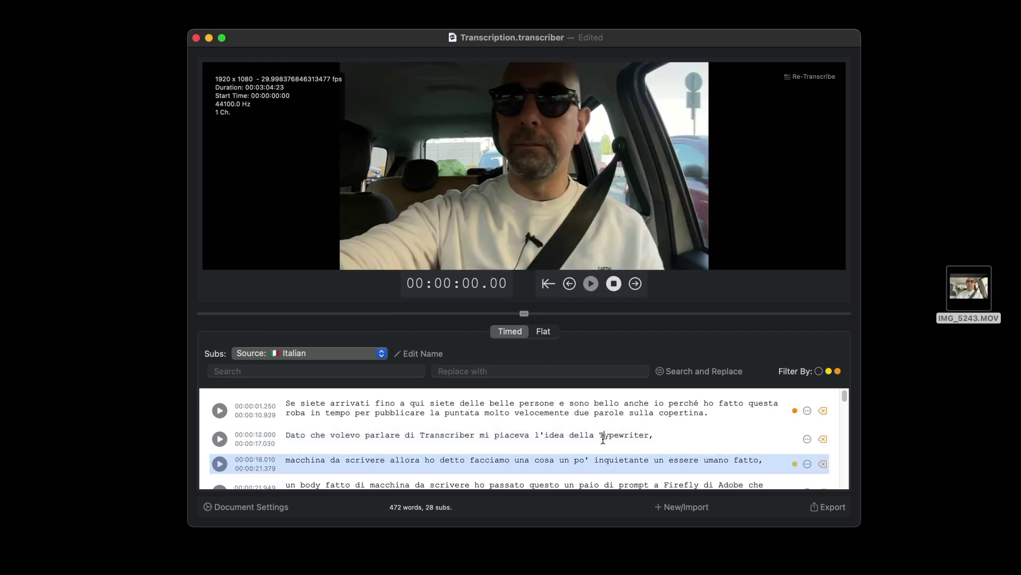
scroll(603, 437, "down", 3)
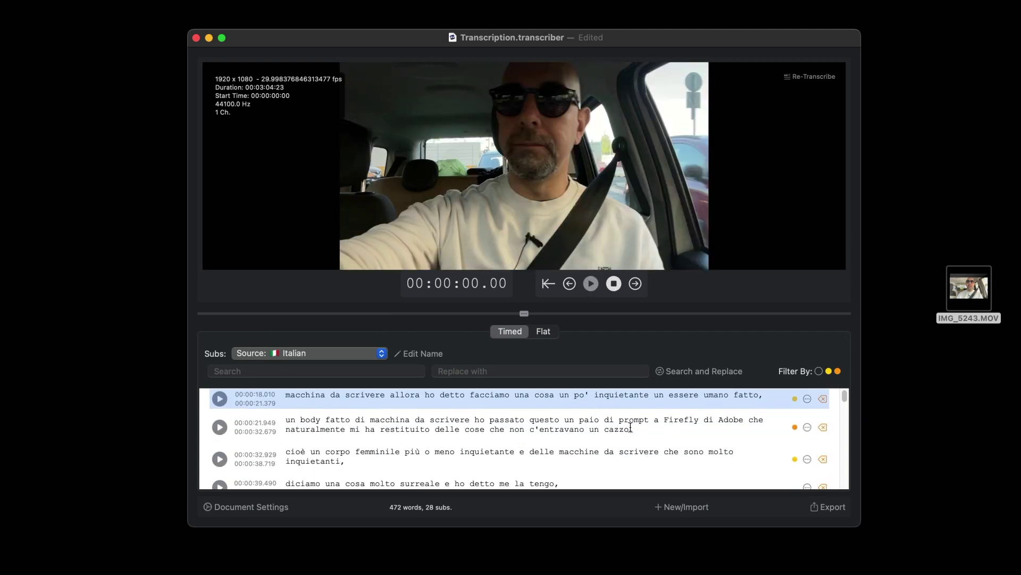
scroll(539, 446, "down", 4)
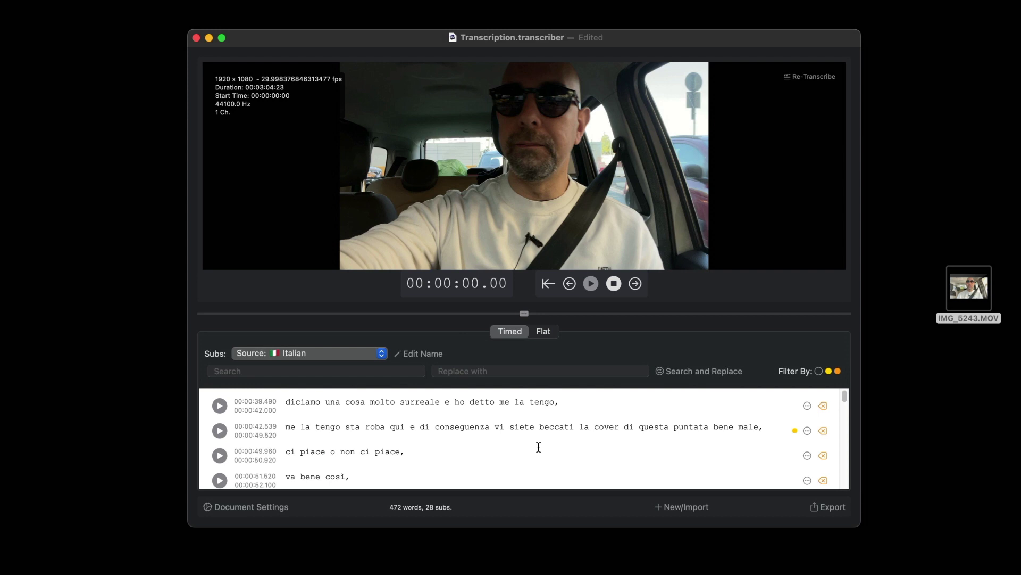
left_click(538, 446)
scroll(656, 407, "down", 1)
scroll(655, 420, "down", 3)
Step: Jump to the 01:15.73 subtitle, then search for 'macch' and step through the matching subtitles
left_click(632, 444)
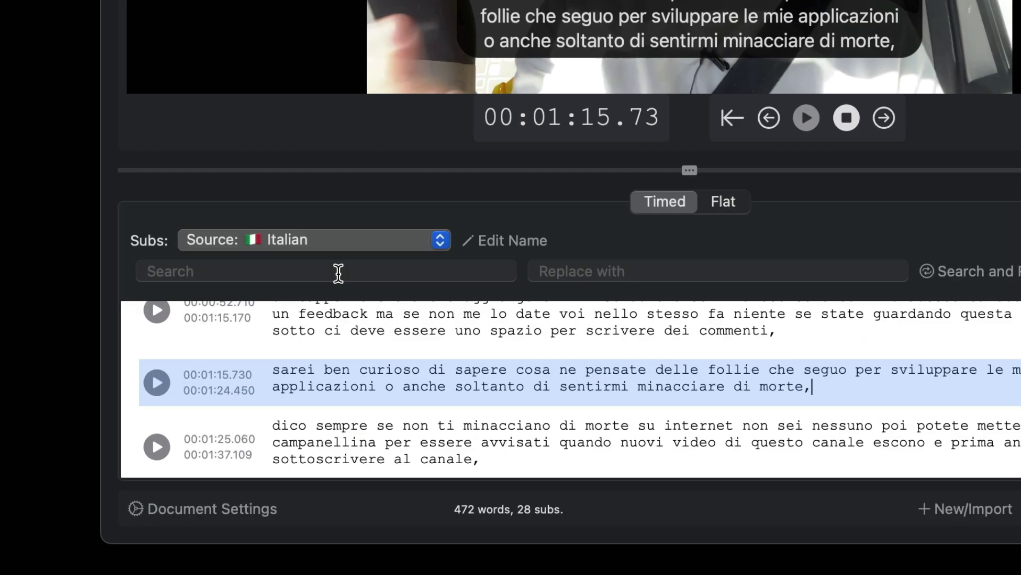
left_click(324, 372)
type("macch")
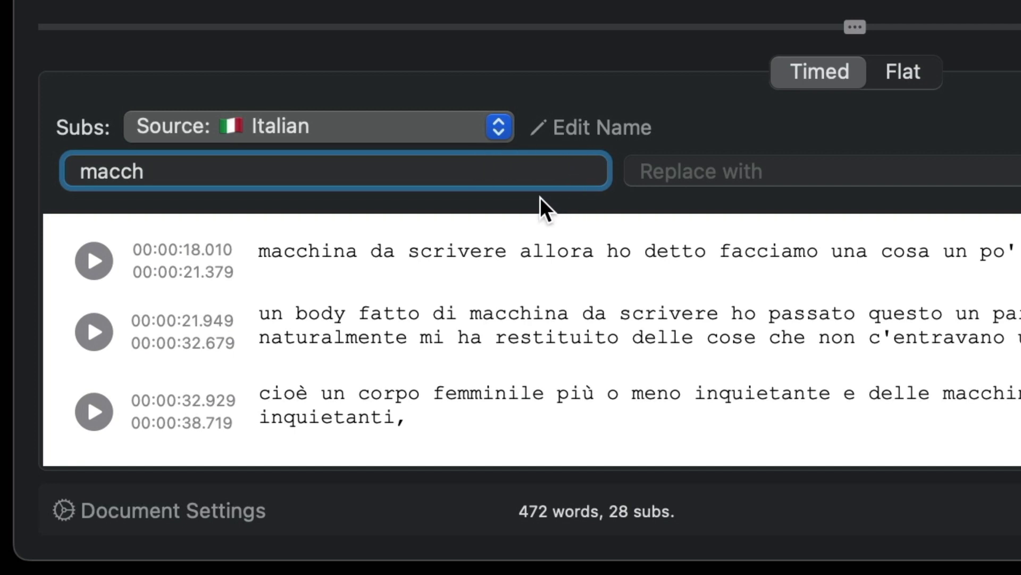
left_click(379, 251)
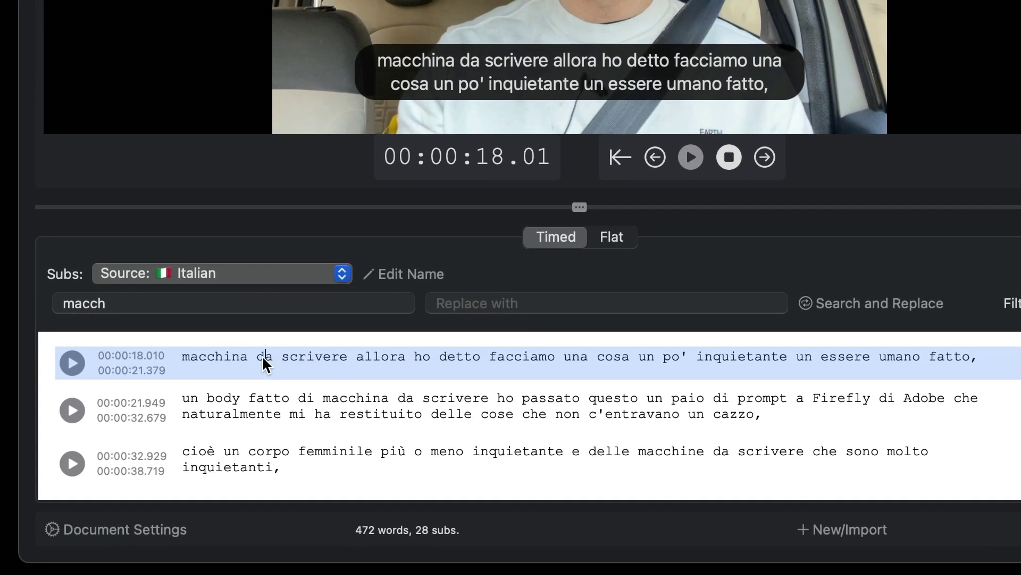
key("super+g")
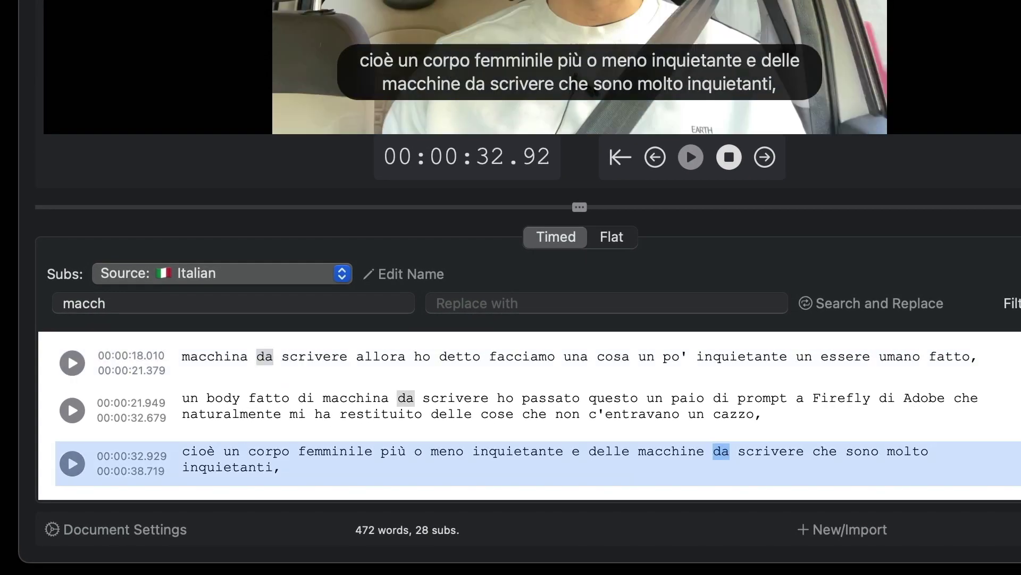
Step: Replace 'macchina da scrivere' with 'macchina per scrivere' across all subtitles
left_click(257, 304)
type("ina ")
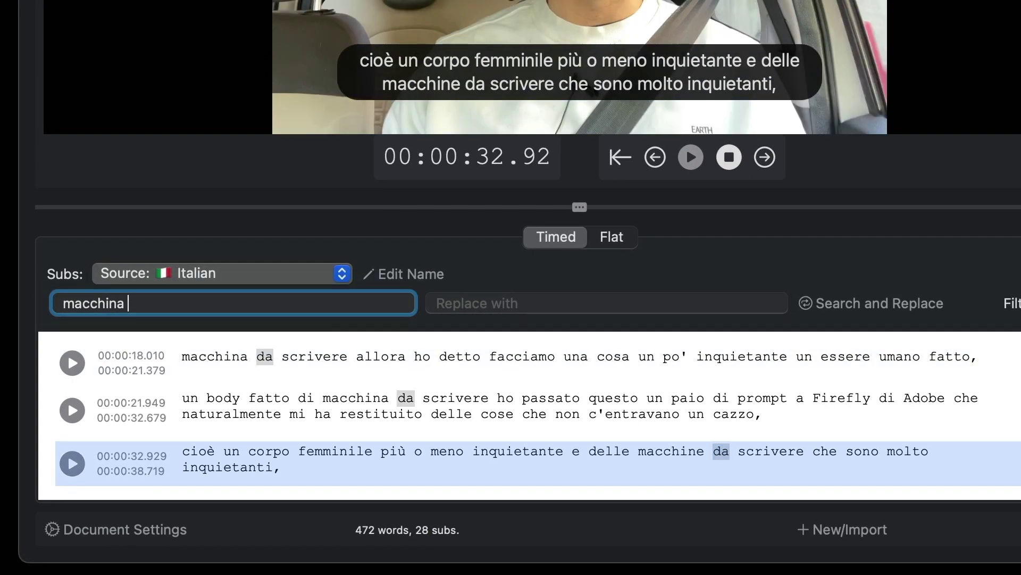
type("da scrivere")
left_click(441, 303)
type("macchina per scrivere")
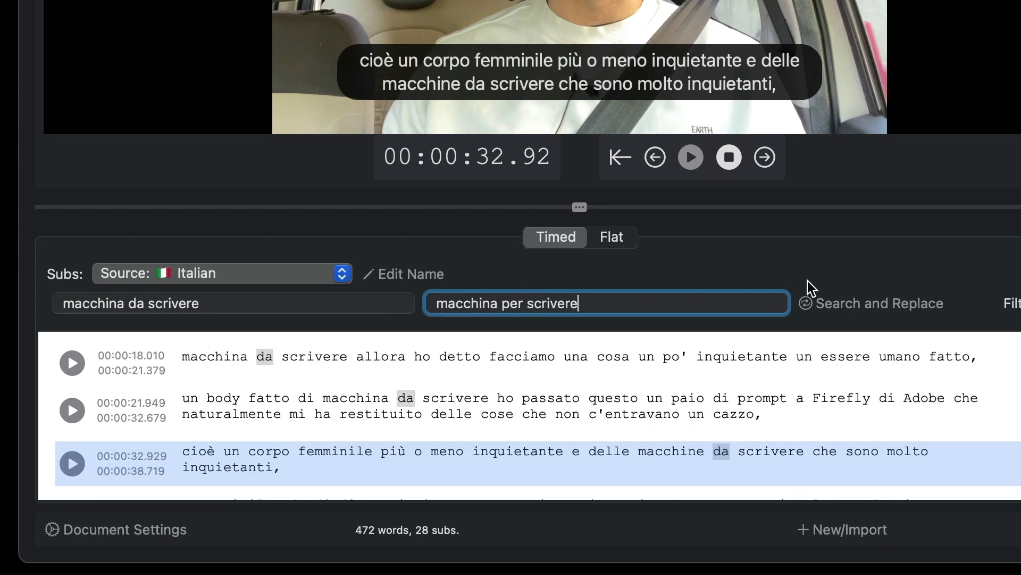
left_click(851, 308)
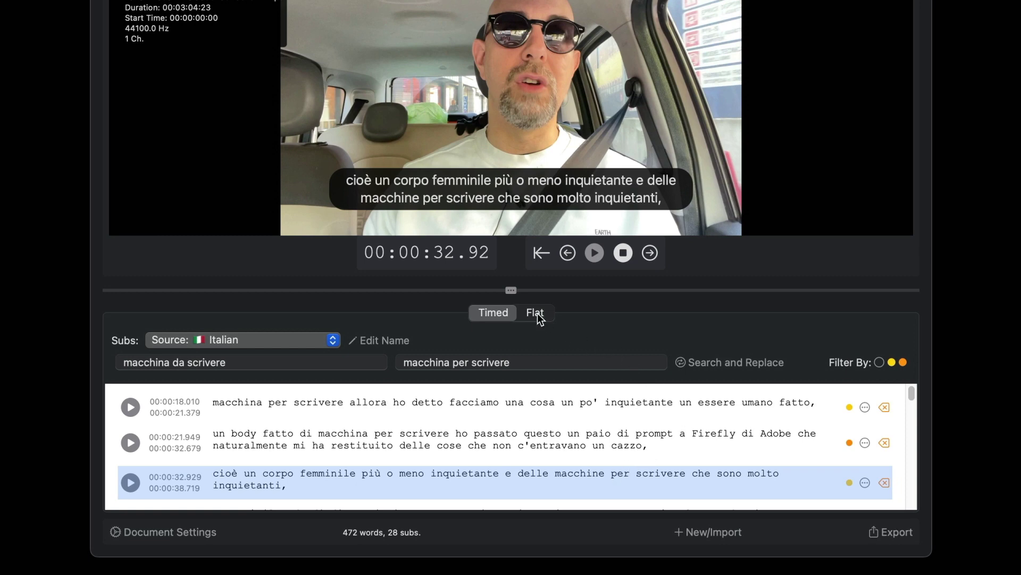
left_click(537, 312)
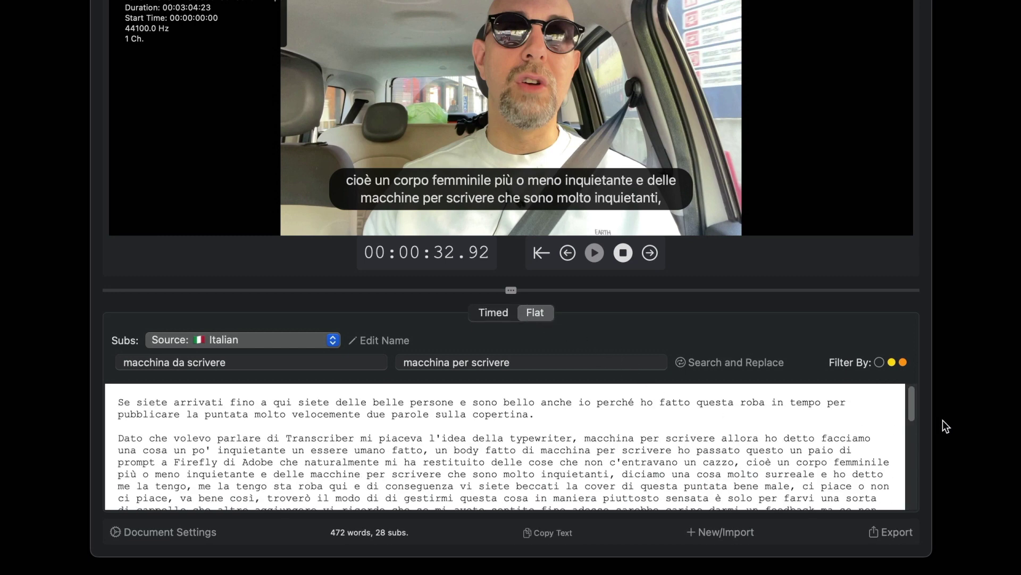
left_click_drag(912, 403, 902, 507)
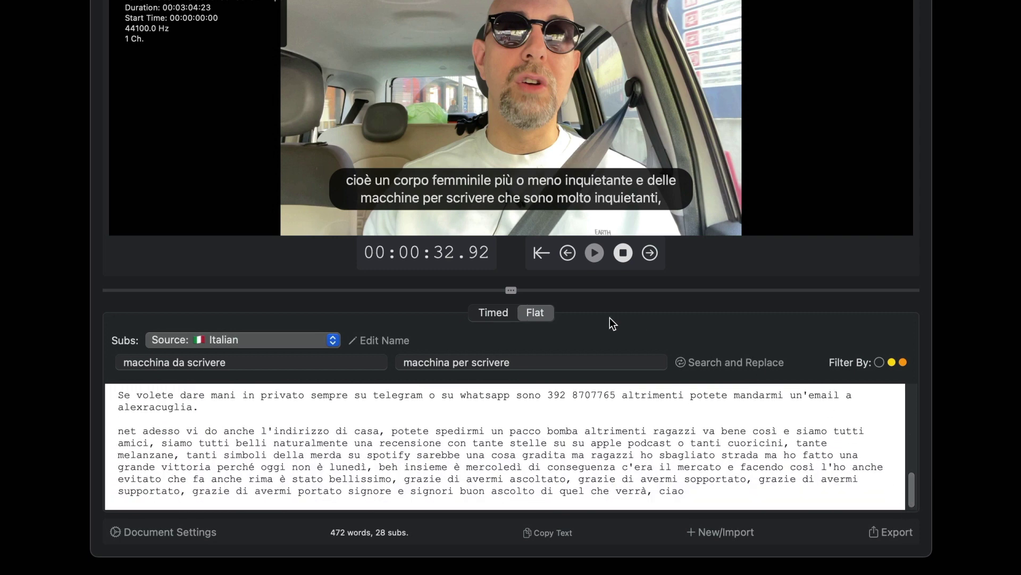
left_click(504, 314)
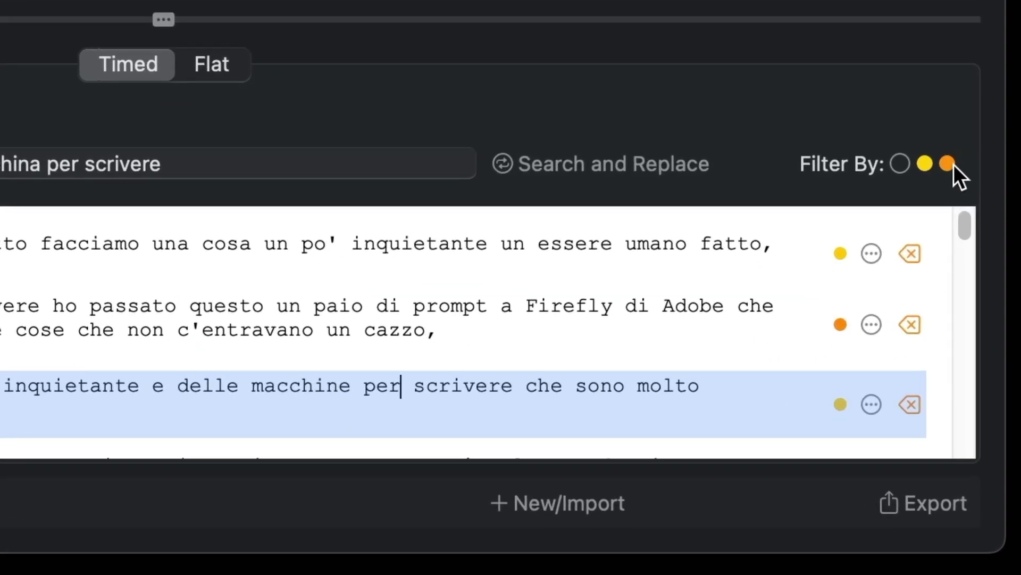
Step: Filter to orange-marked subtitles, then confirm document settings at 2 lines and 75 characters per line
left_click(952, 165)
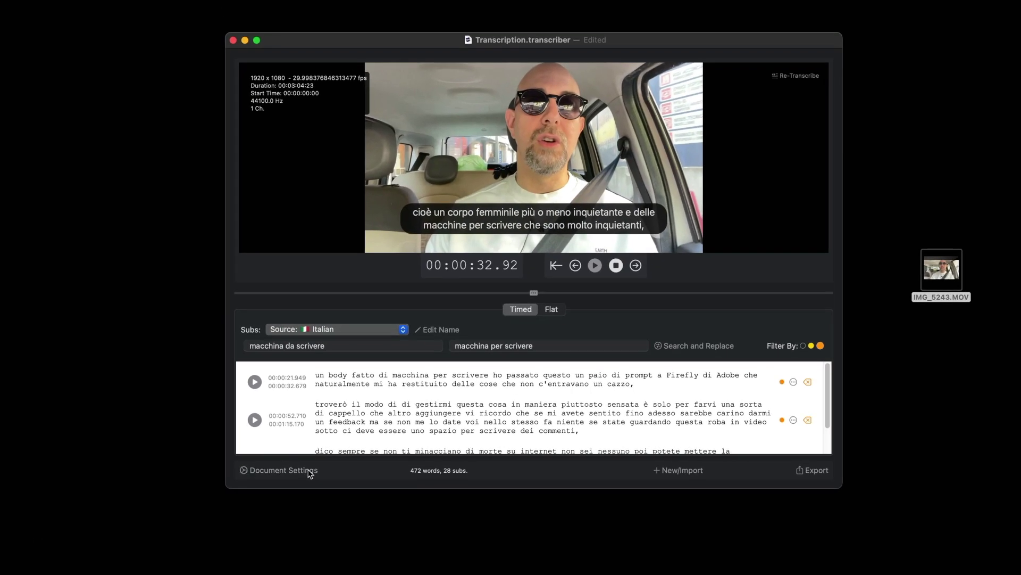
left_click(258, 504)
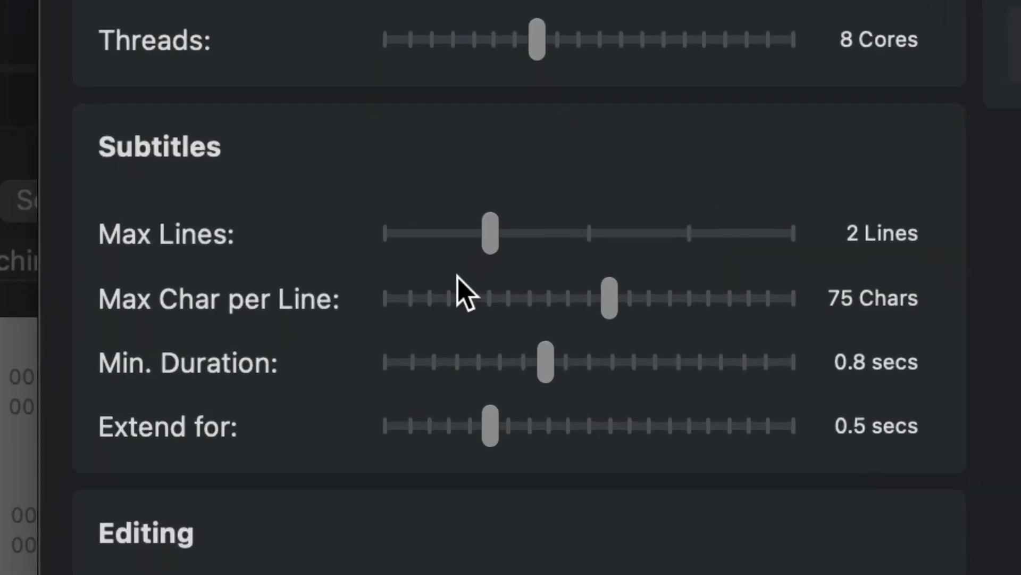
mouse_move(492, 229)
left_mouse_down()
mouse_move(593, 230)
mouse_move(502, 227)
left_mouse_up()
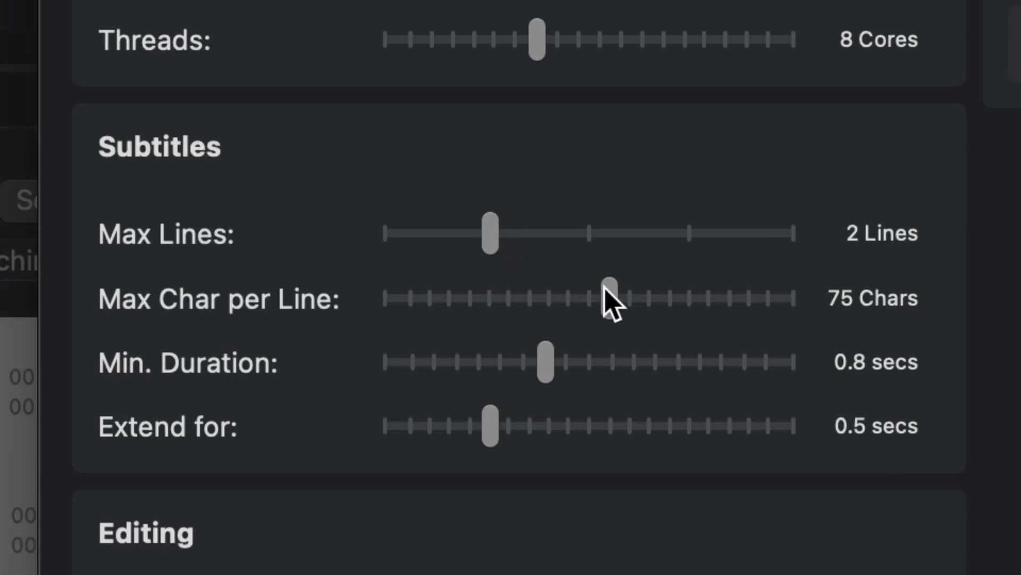
mouse_move(595, 288)
left_mouse_down()
mouse_move(578, 288)
mouse_move(644, 287)
mouse_move(613, 287)
left_mouse_up()
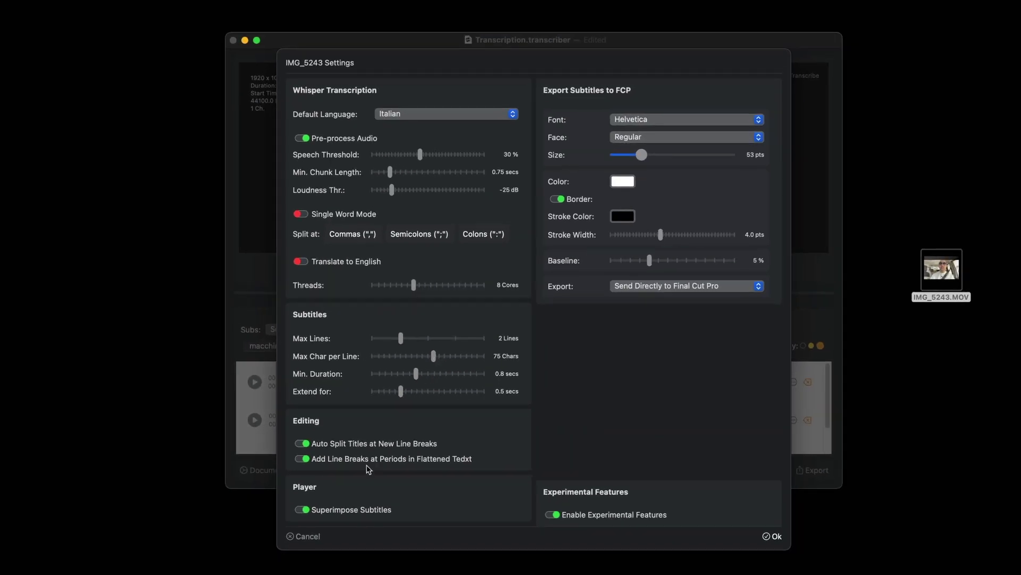
left_click(775, 536)
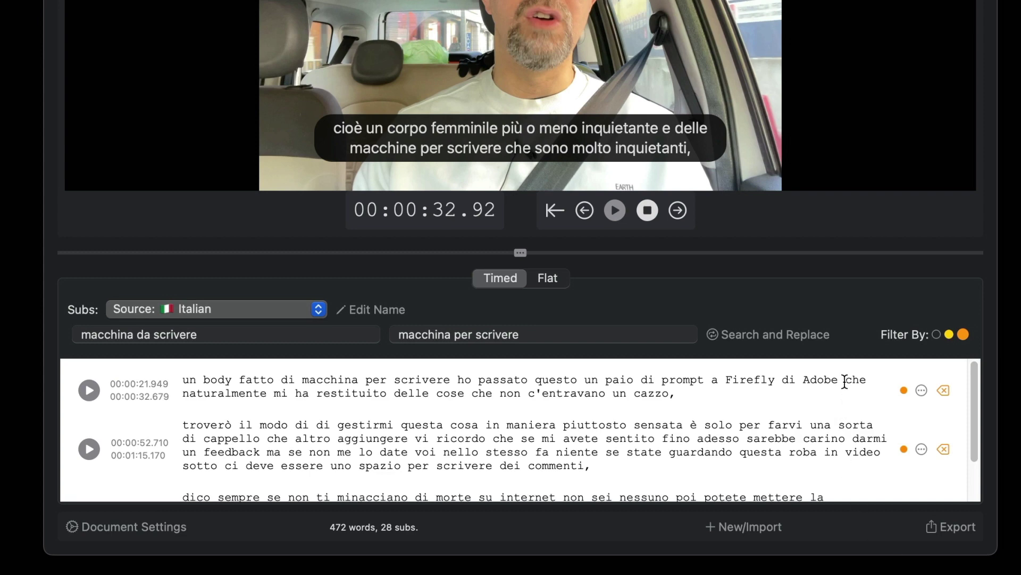
Step: Split the Firefly subtitle before 'che naturalmente mi ha restituito…', giving 29 subtitles
left_click(846, 381)
key("Return")
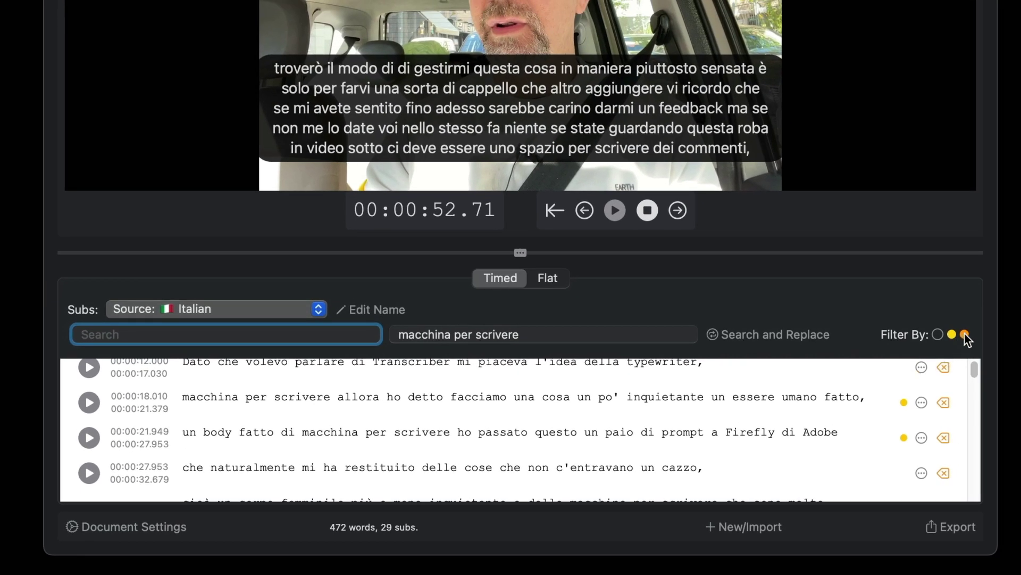
Step: Filter to orange-flagged subtitles and split the first long one after 'siete delle belle persone'
left_click(965, 334)
scroll(752, 420, "up", 4)
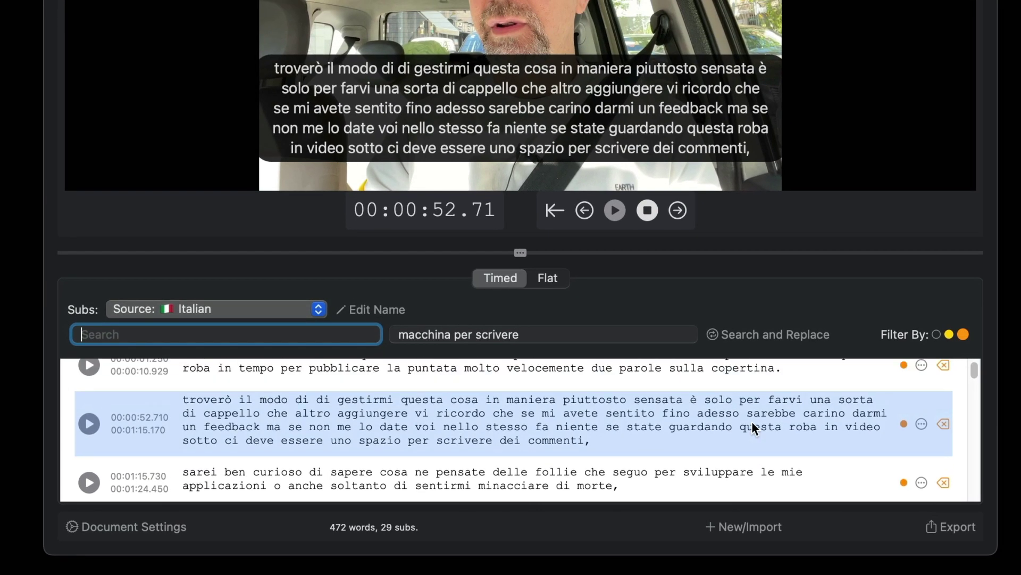
left_click(766, 404)
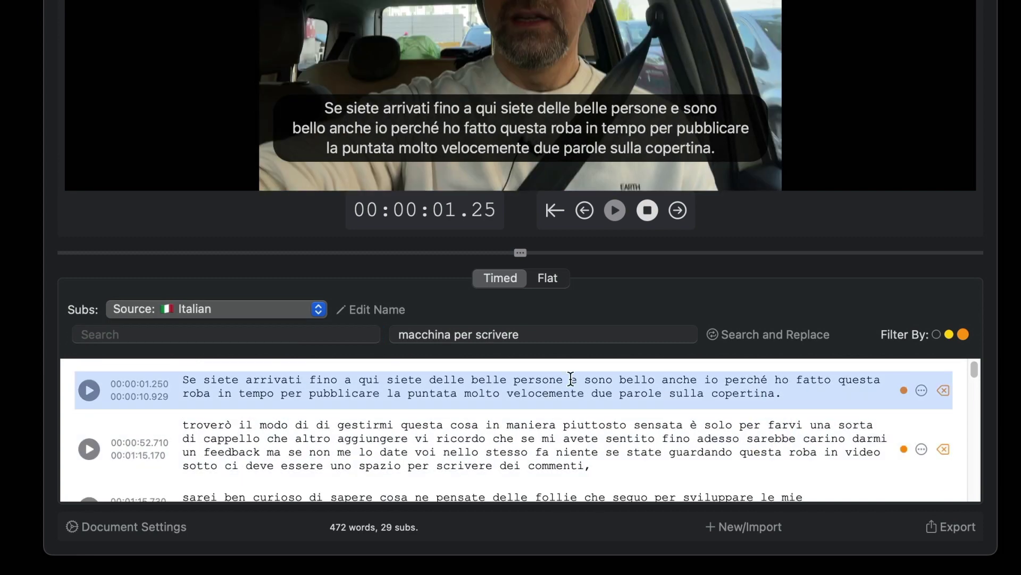
key("Return")
key("Return")
Step: Add a full stop after Simone and split the remaining long subtitles, including before 'Ullalà'
key("Return")
key("Return")
key("Return")
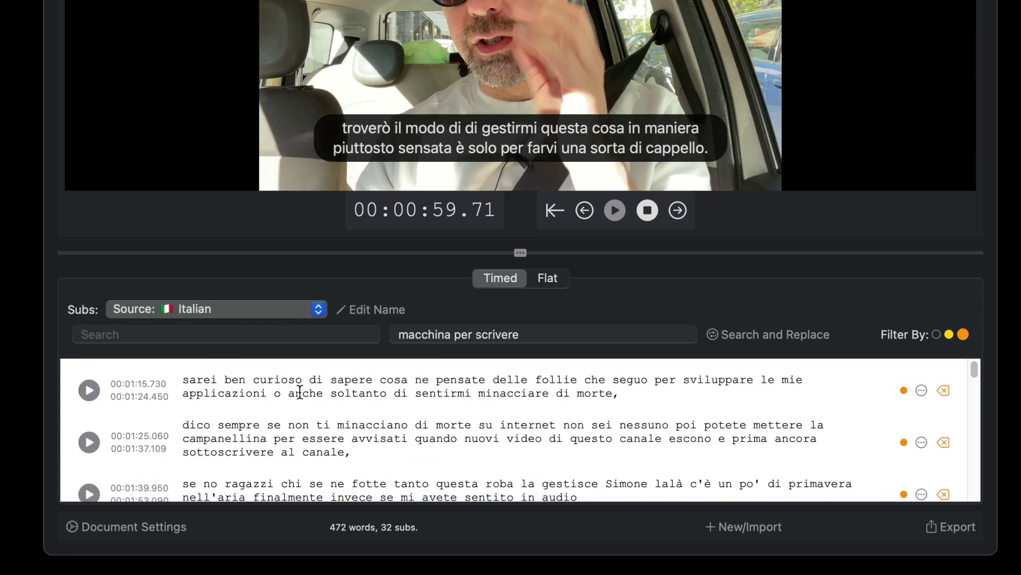
left_click(655, 381)
key("BackSpace")
type(". Ul")
key("Return")
left_click(755, 381)
key("Return")
left_click(938, 334)
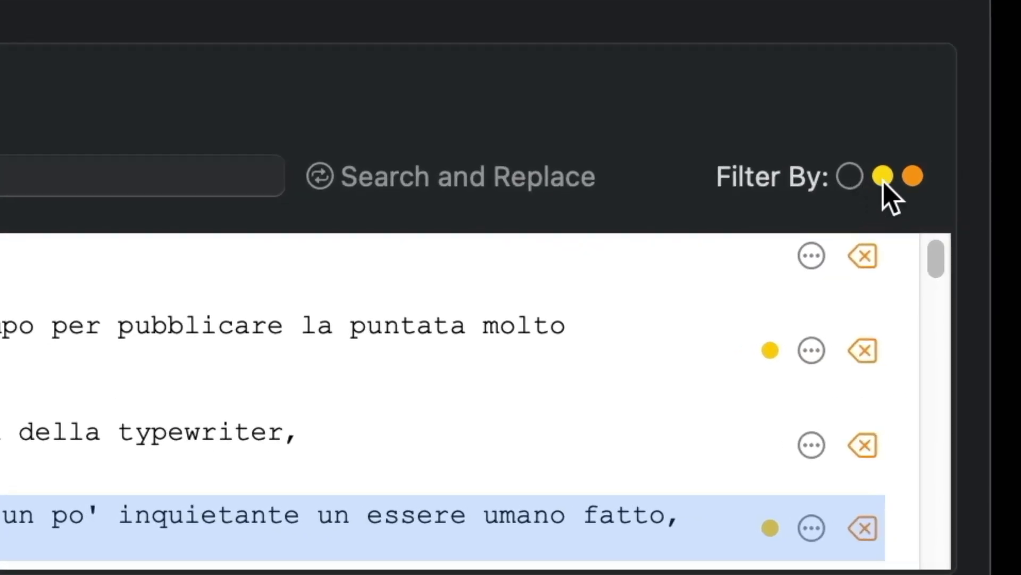
Step: Review the yellow-flagged subtitles, then clear the filter to list all 36 subtitles
left_click(882, 178)
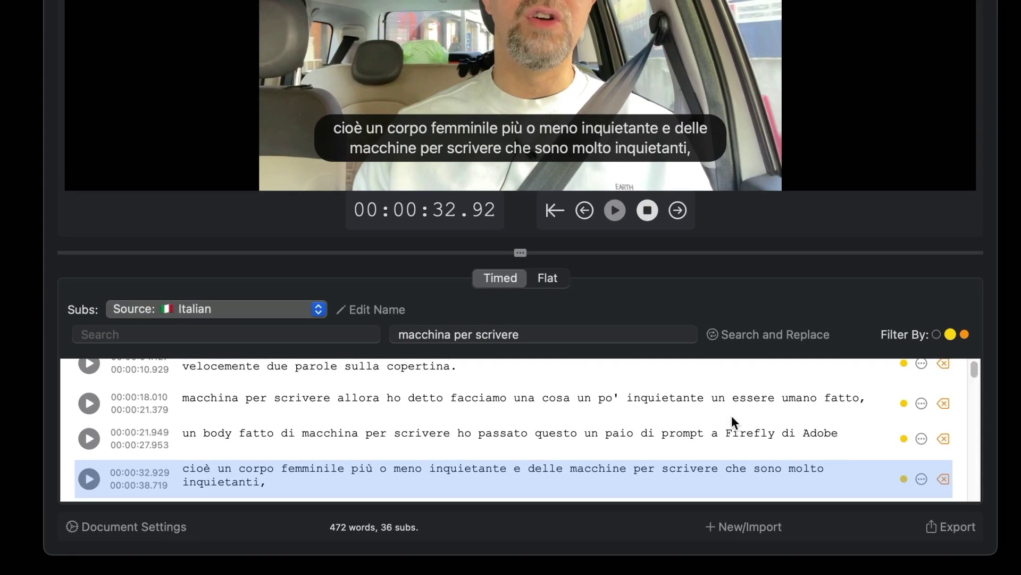
scroll(725, 407, "up", 1)
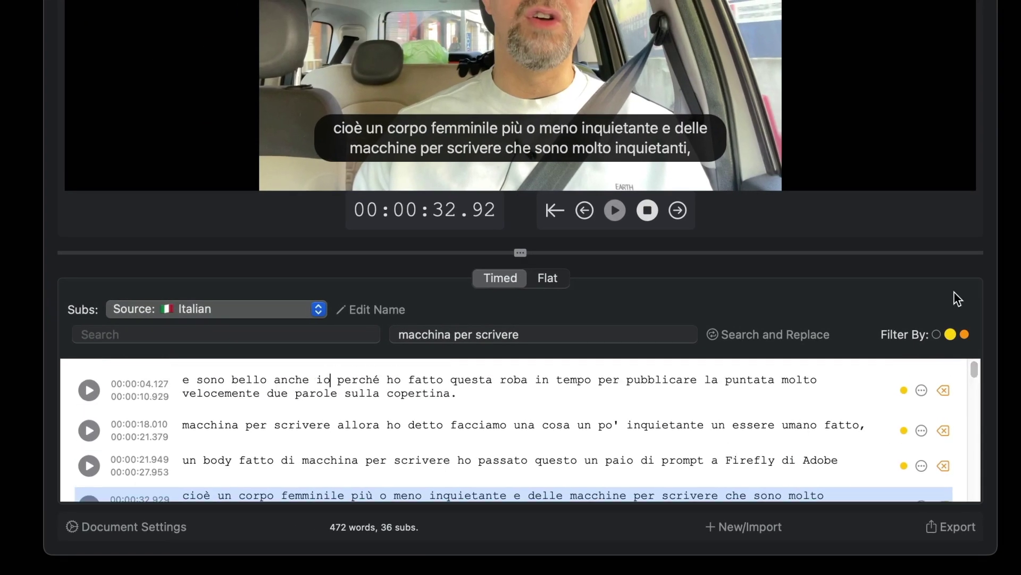
left_click(936, 335)
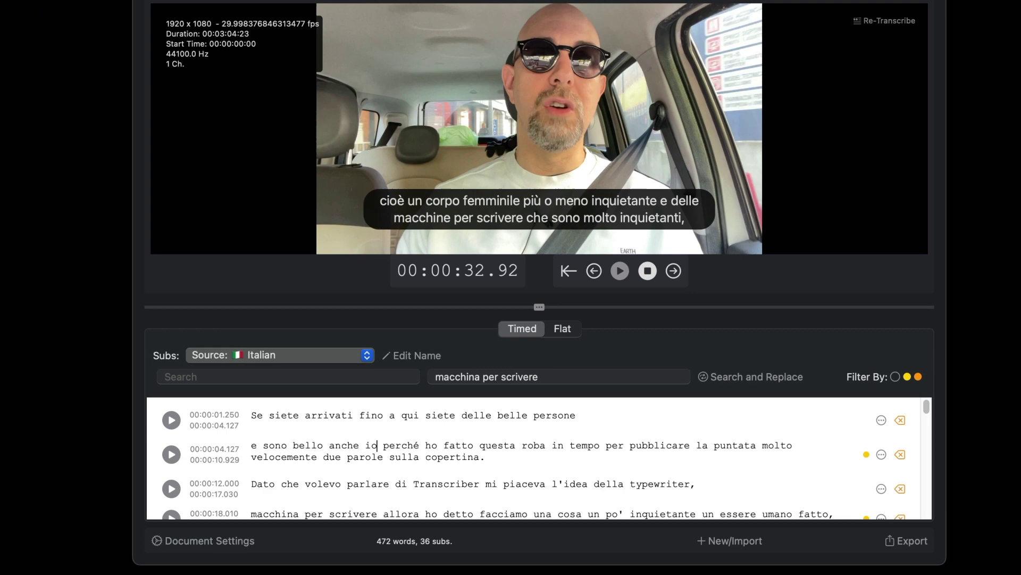
Step: Save Transcription.transcriber with its 36 edited subtitles via File > Save
left_click(198, 12)
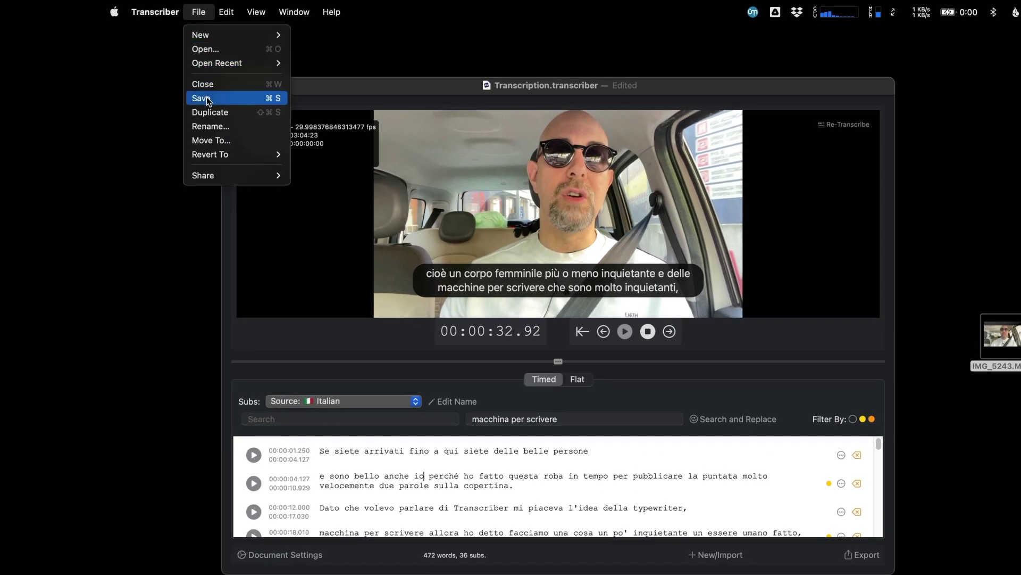
left_click(250, 98)
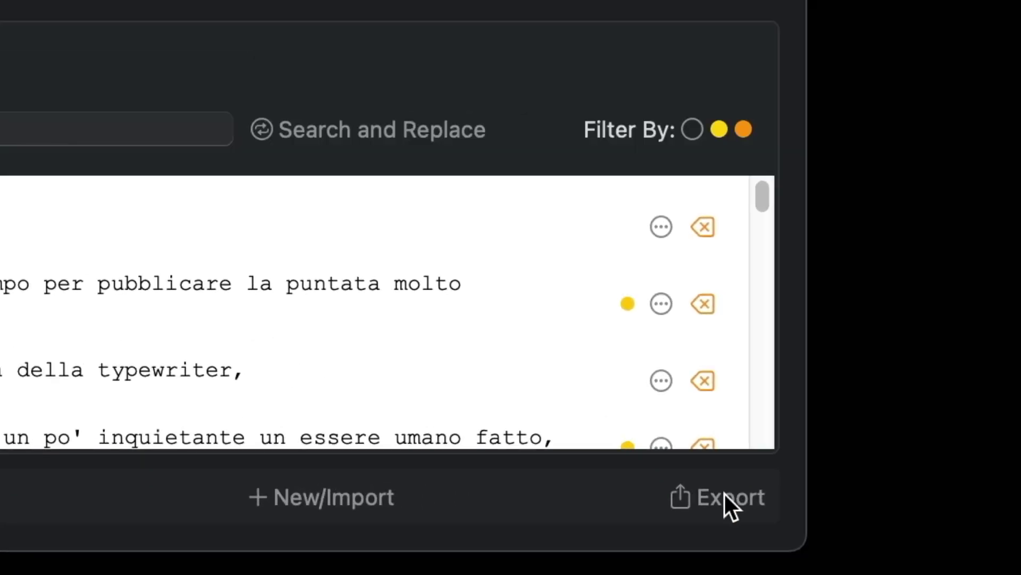
Step: Export the transcript as IMG_5243.txt on the desktop and review it in TextEdit
left_click(894, 488)
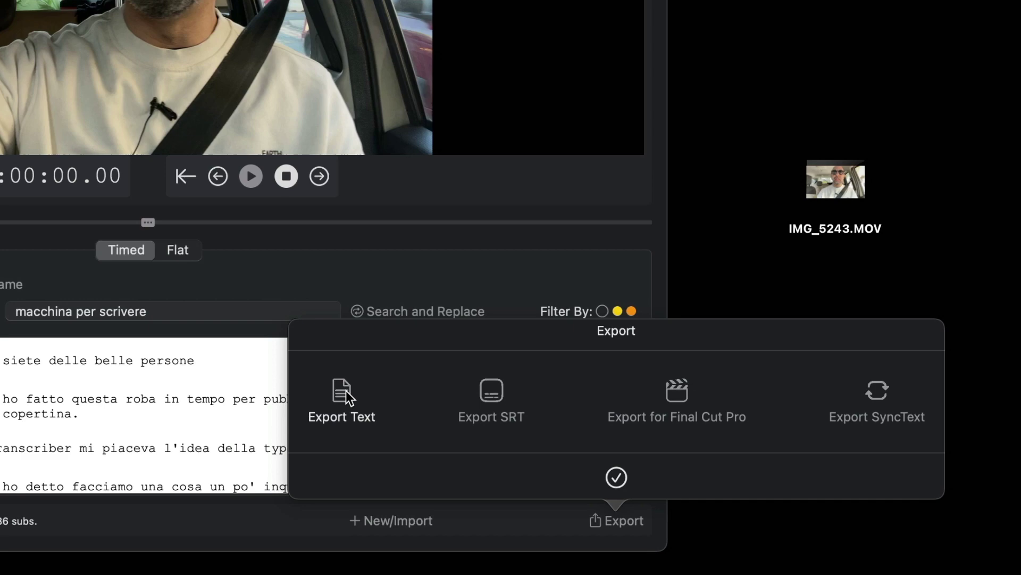
left_click(184, 335)
key("Return")
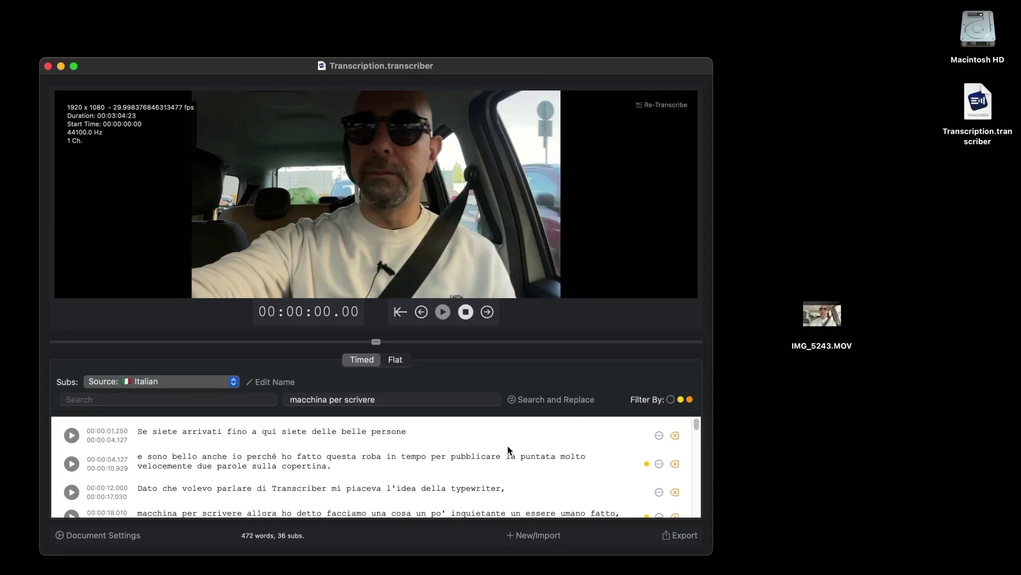
double_click(984, 187)
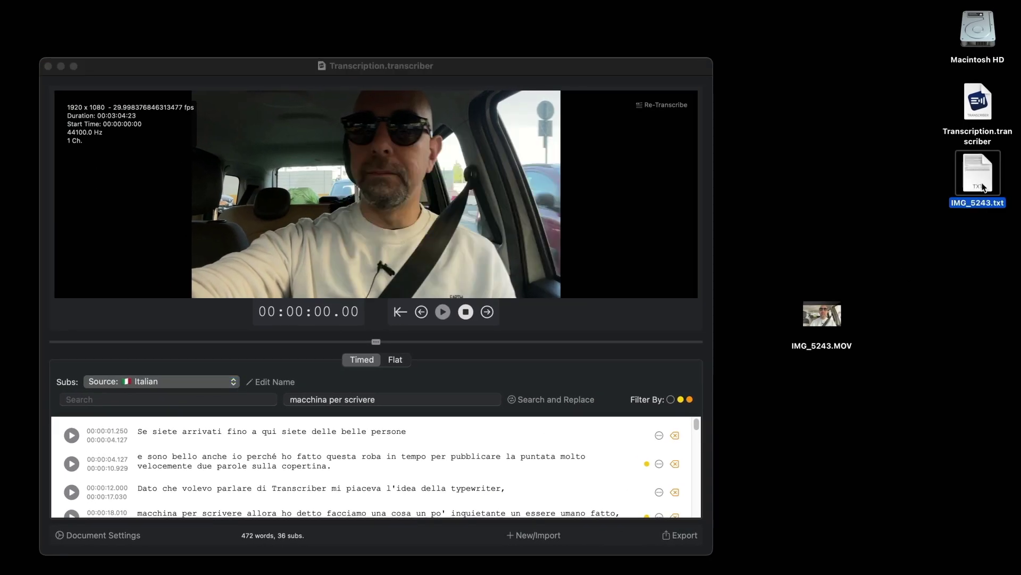
scroll(429, 171, "down", 5)
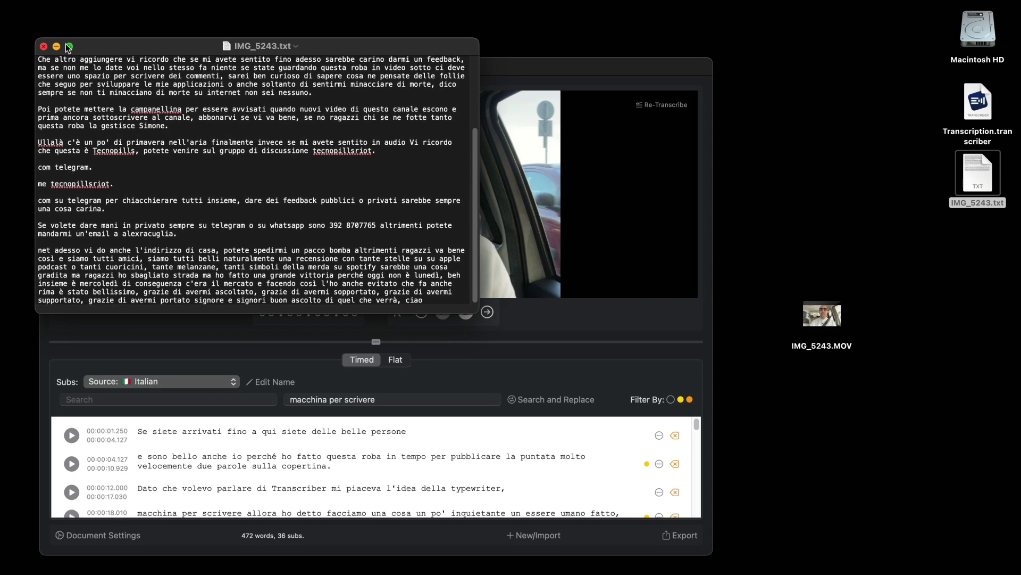
left_click(44, 46)
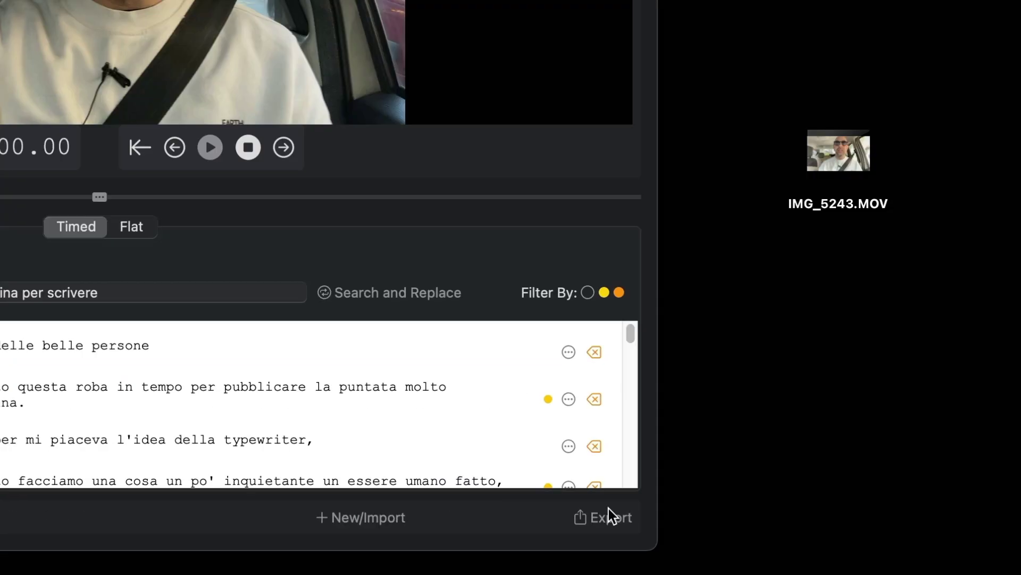
Step: Export the subtitles as IMG_5243.srt on the desktop and review it in TextEdit
left_click(679, 535)
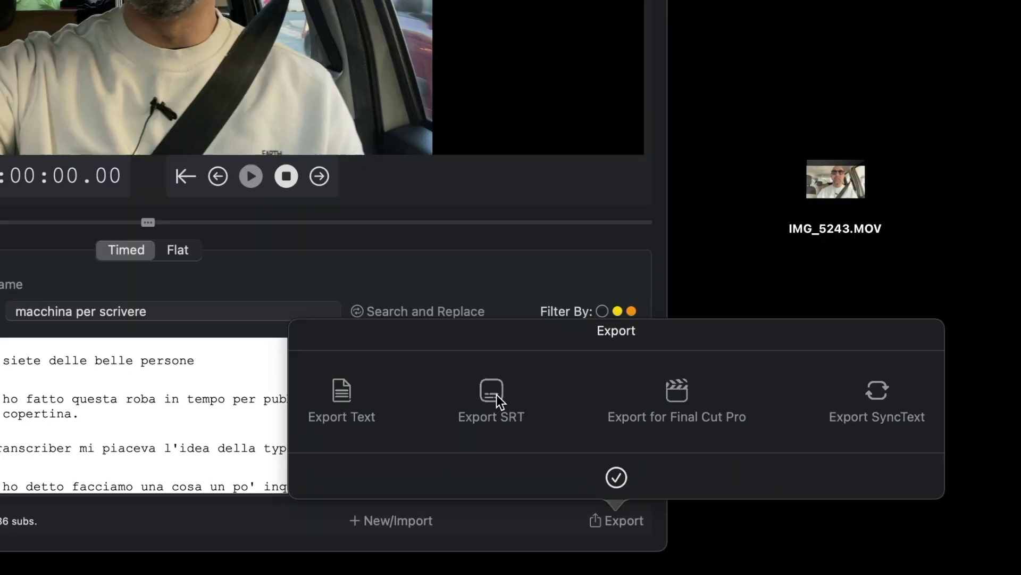
left_click(412, 366)
left_click(568, 243)
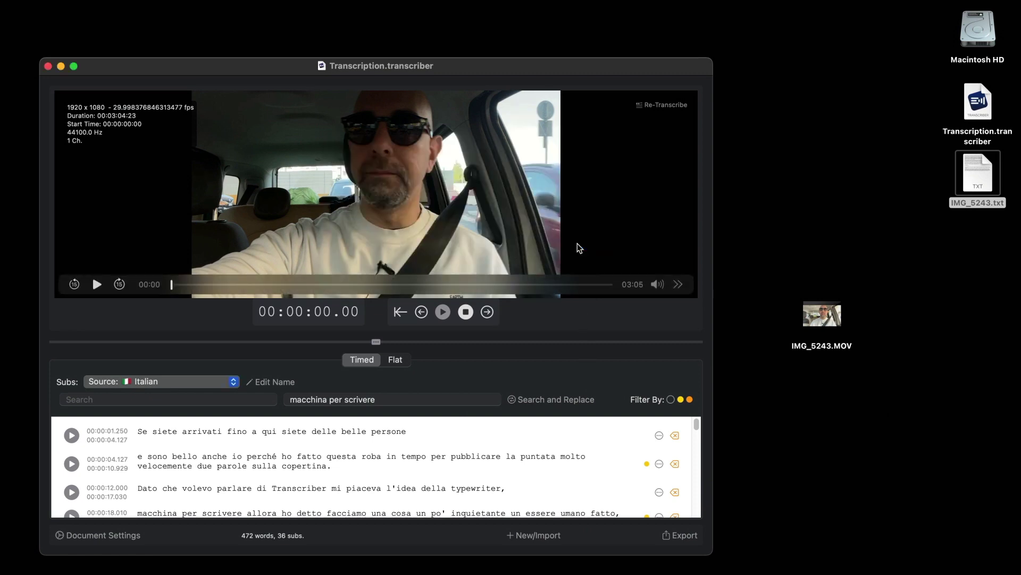
right_click(982, 250)
mouse_move(947, 272)
left_click(835, 276)
scroll(353, 191, "down", 5)
scroll(353, 190, "down", 3)
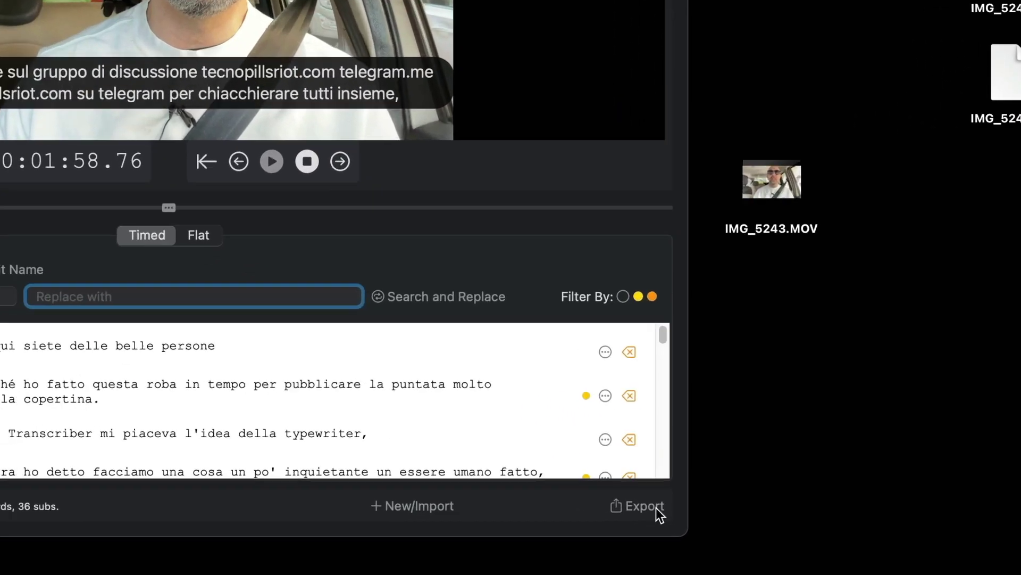
Step: Save the Final Cut Pro export to the desktop as IMG_5243.fcpxml
left_click(724, 524)
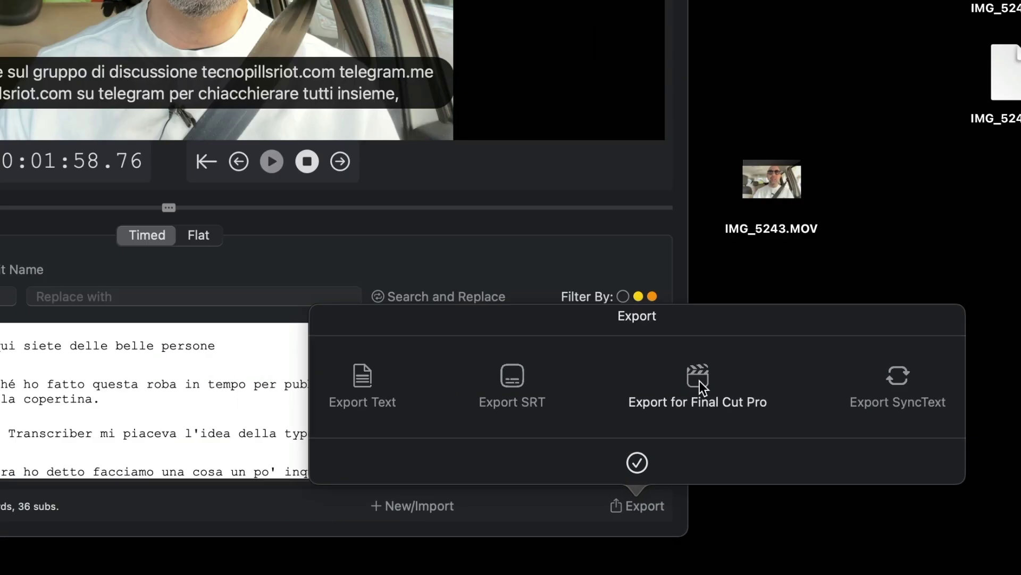
left_click(623, 317)
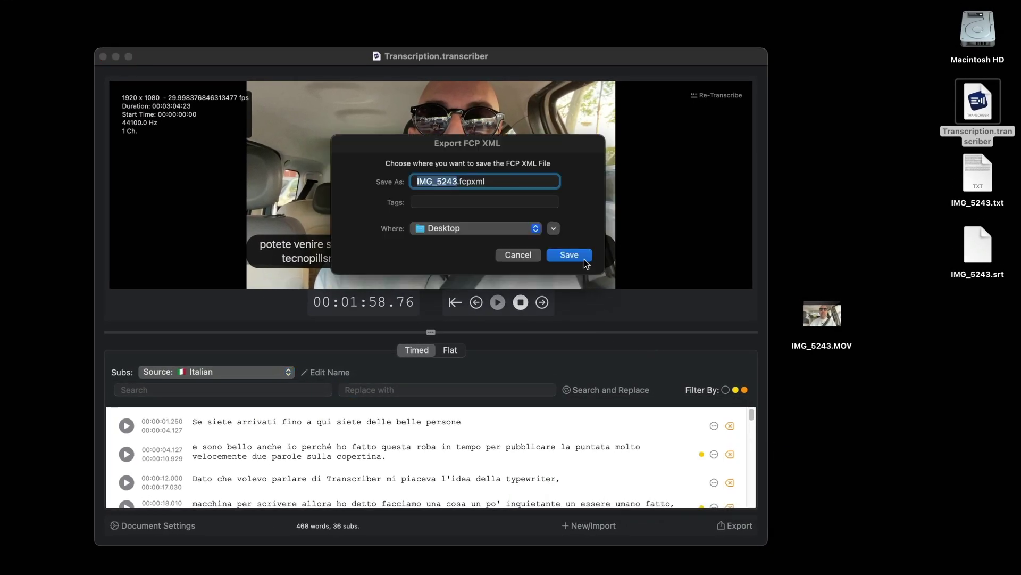
left_click(584, 260)
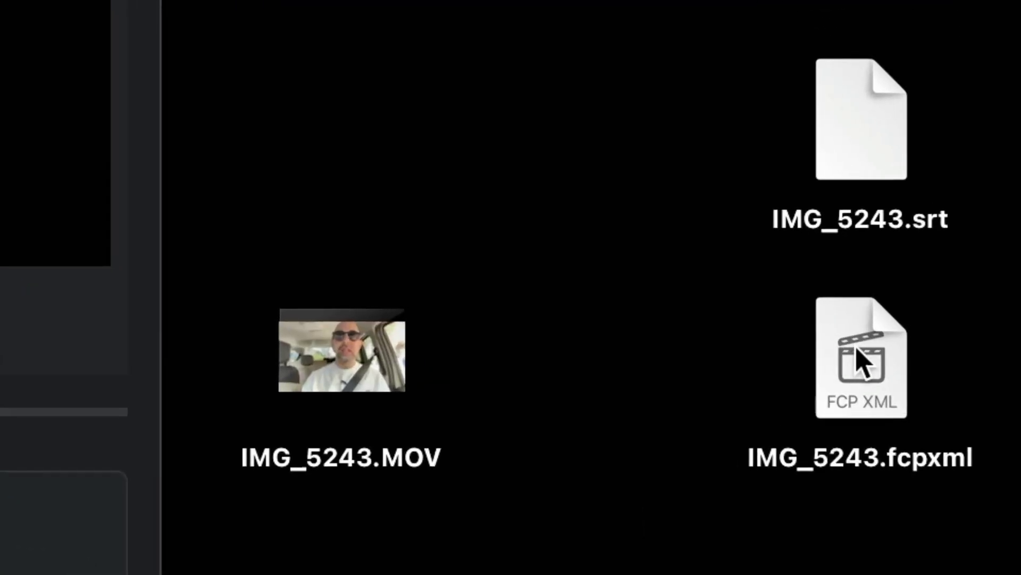
Step: Drop IMG_5243.fcpxml onto Final Cut Pro and import it into a new library called 'Transcriber'
left_click_drag(863, 362, 0, 574)
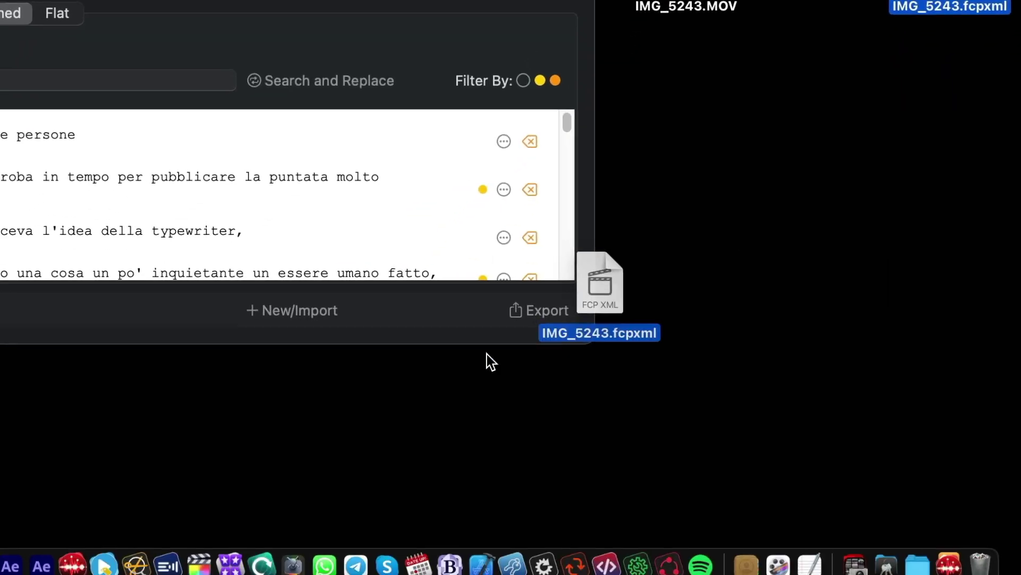
left_click_drag(486, 353, 219, 546)
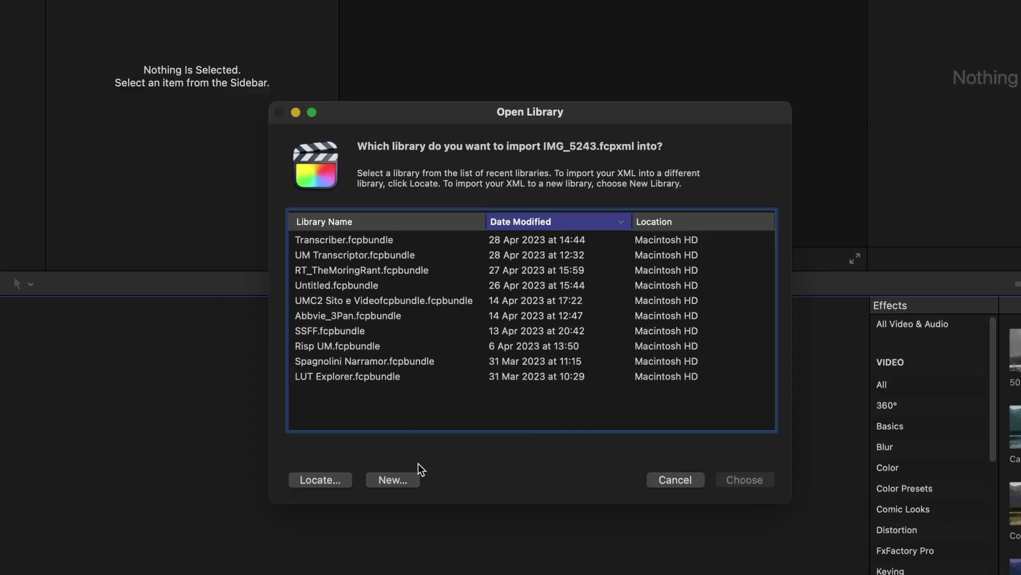
left_click(347, 519)
type("Transcriber.fcpbundle")
key("Return")
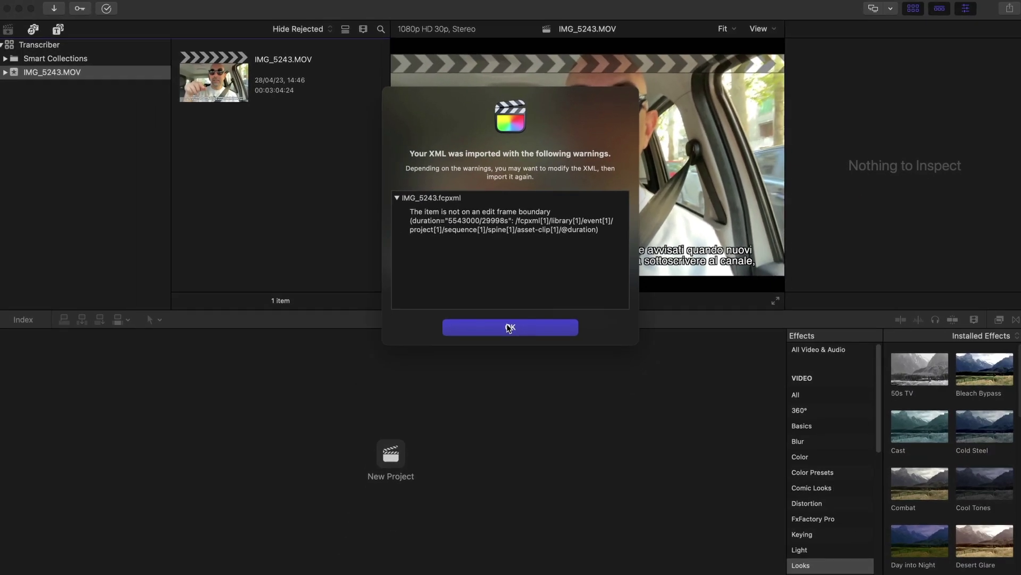
Step: Dismiss the import warnings, open the IMG_5243.MOV timeline and play it from about 1:05
left_click(509, 327)
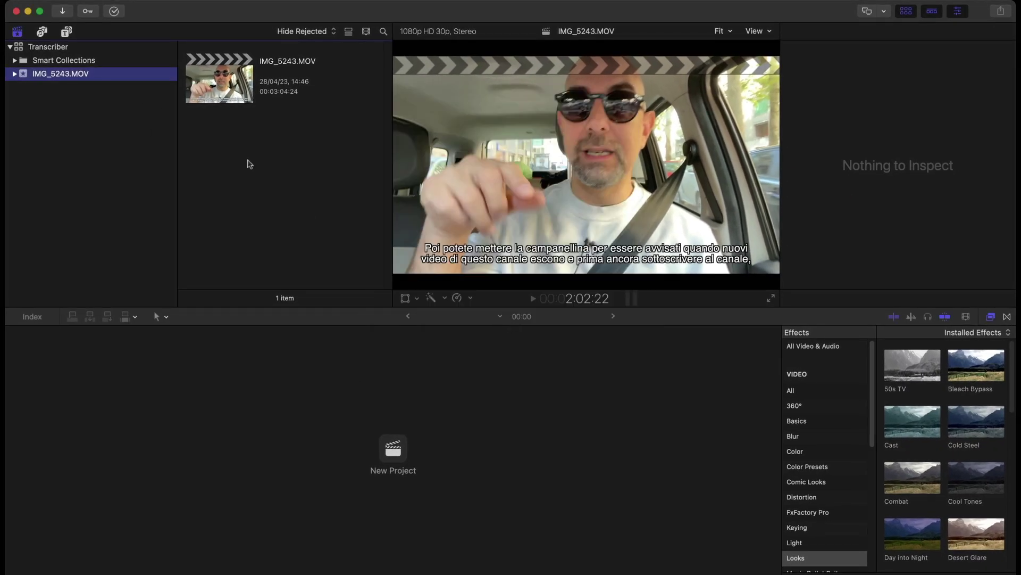
double_click(226, 89)
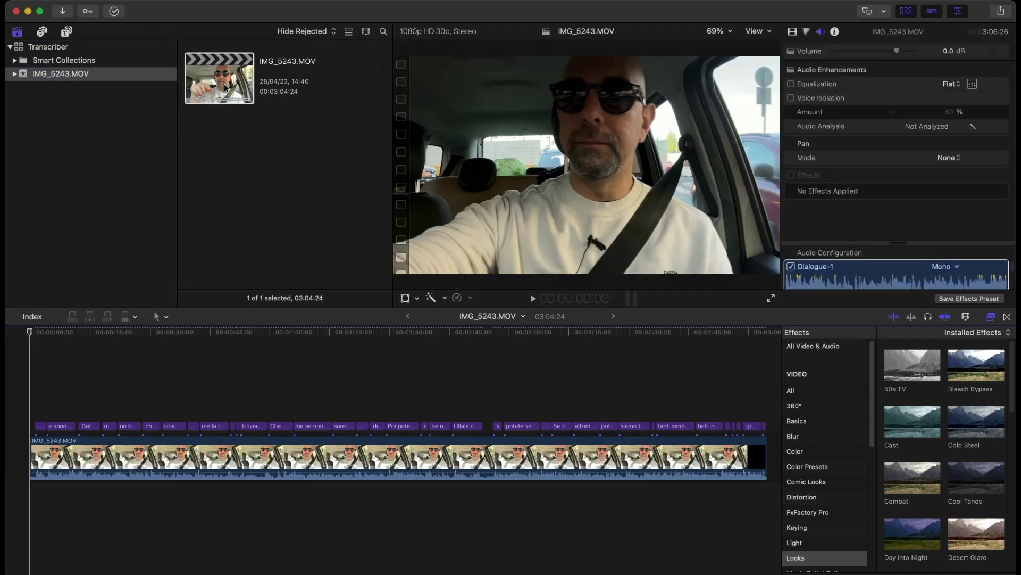
left_click(284, 328)
key("space")
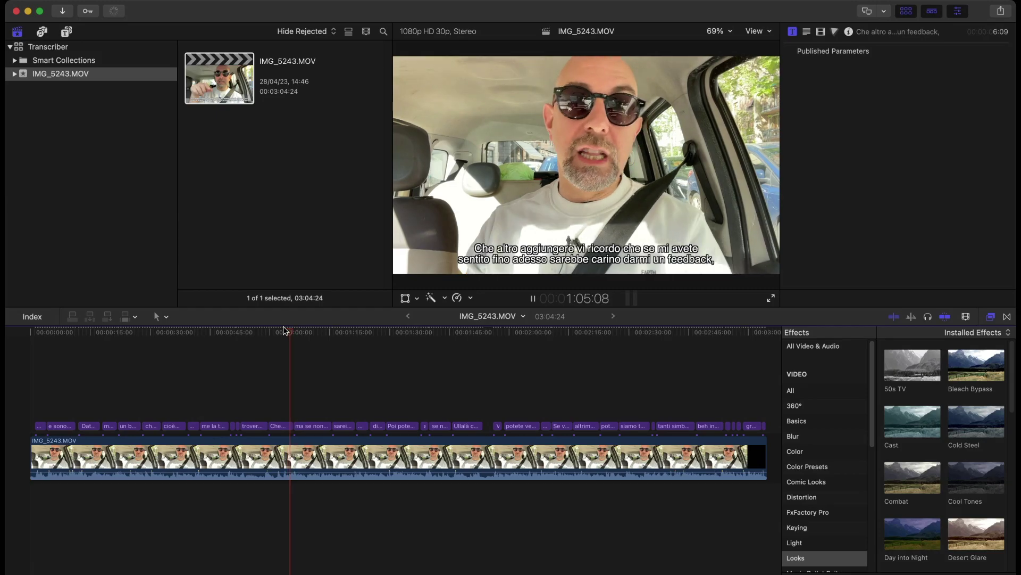